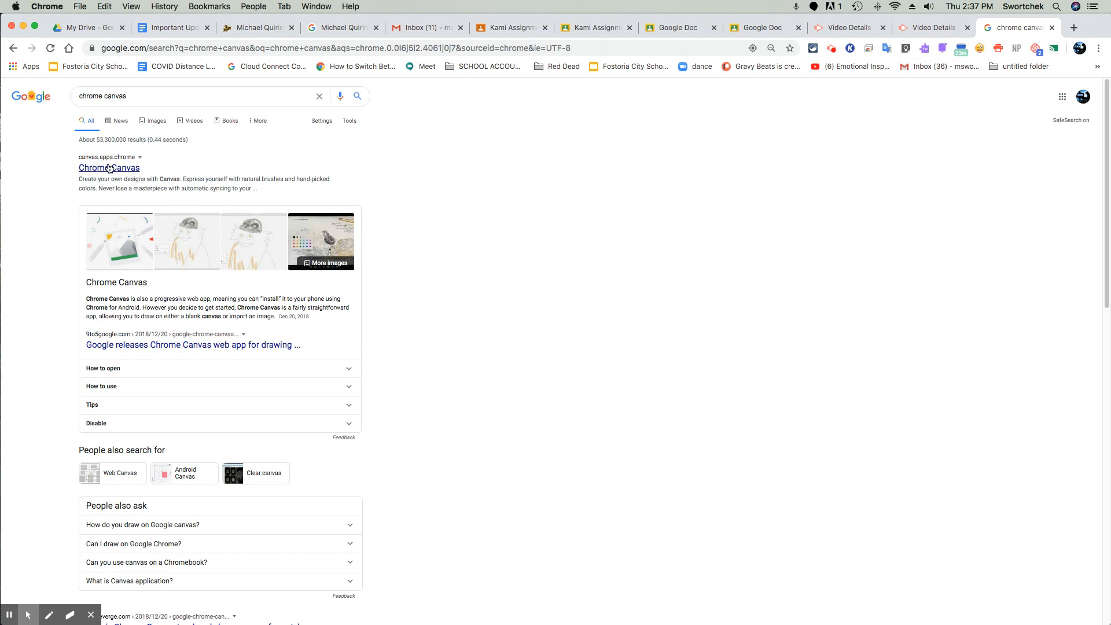
Open the Chrome Canvas site from the search results and sign in with the first listed school account
{"action": "left_click", "coordinate": [123, 167]}
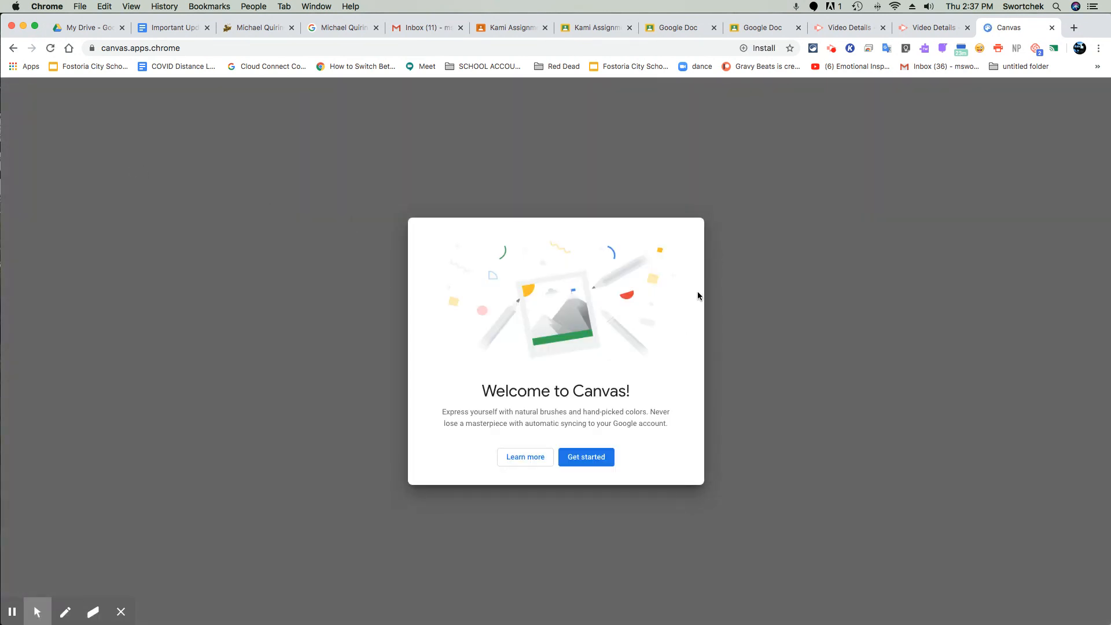
{"action": "left_click", "coordinate": [587, 458]}
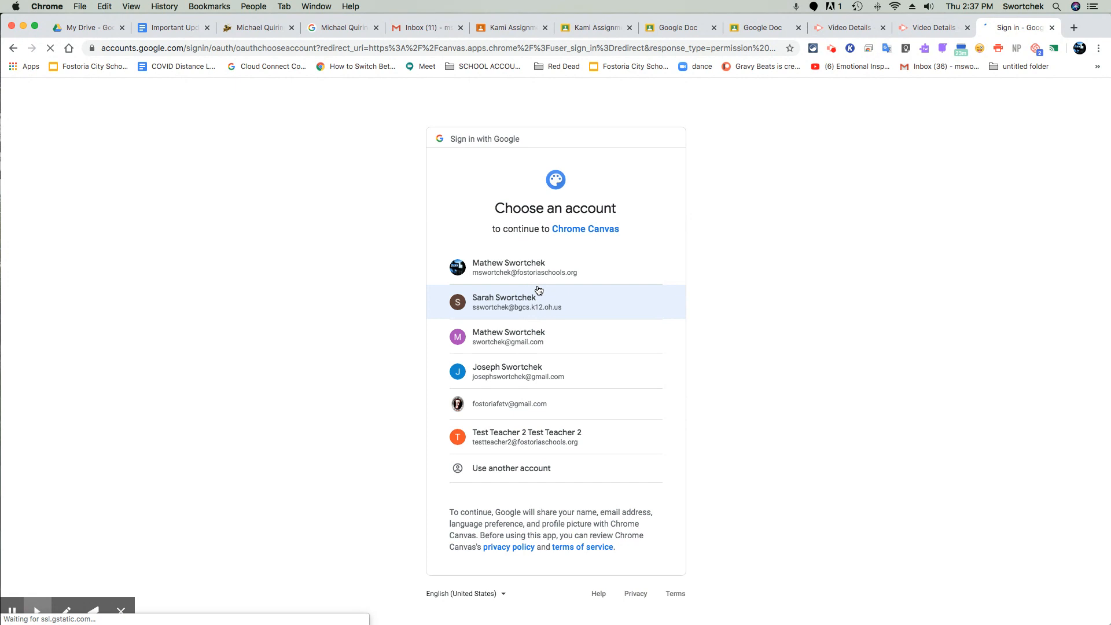
{"action": "left_click", "coordinate": [536, 274]}
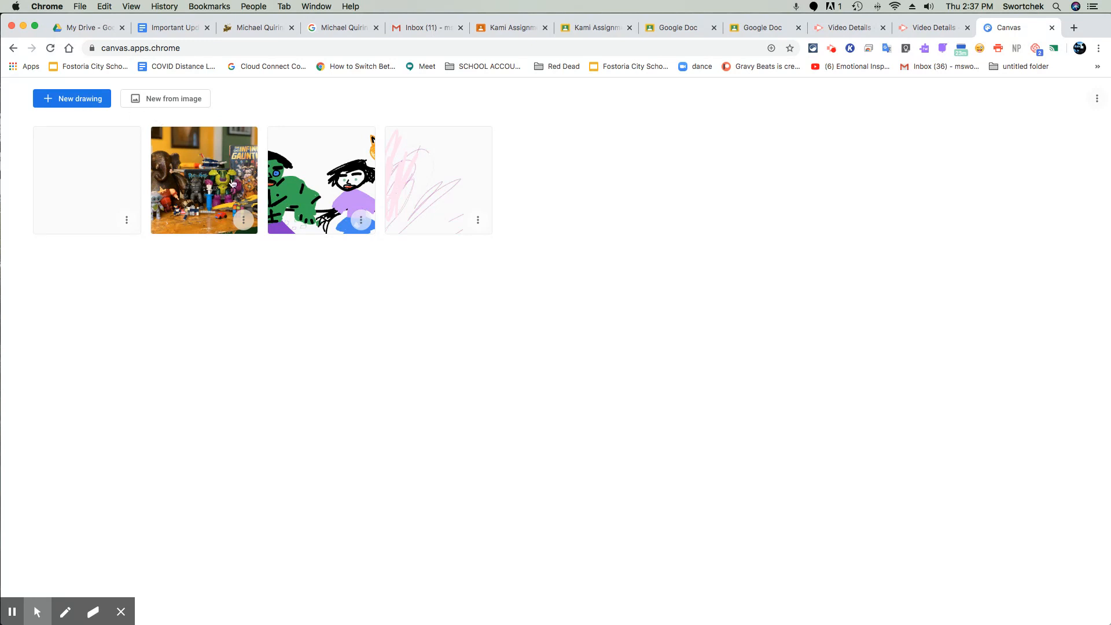
{"action": "left_click", "coordinate": [478, 220]}
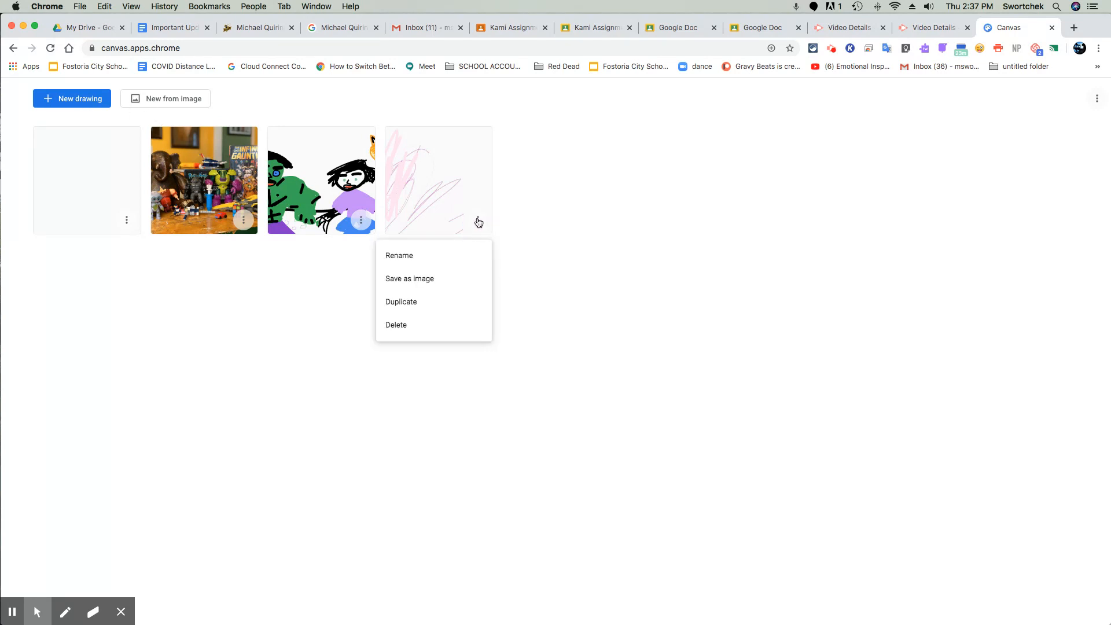
{"action": "left_click", "coordinate": [409, 336]}
{"action": "left_click", "coordinate": [76, 98]}
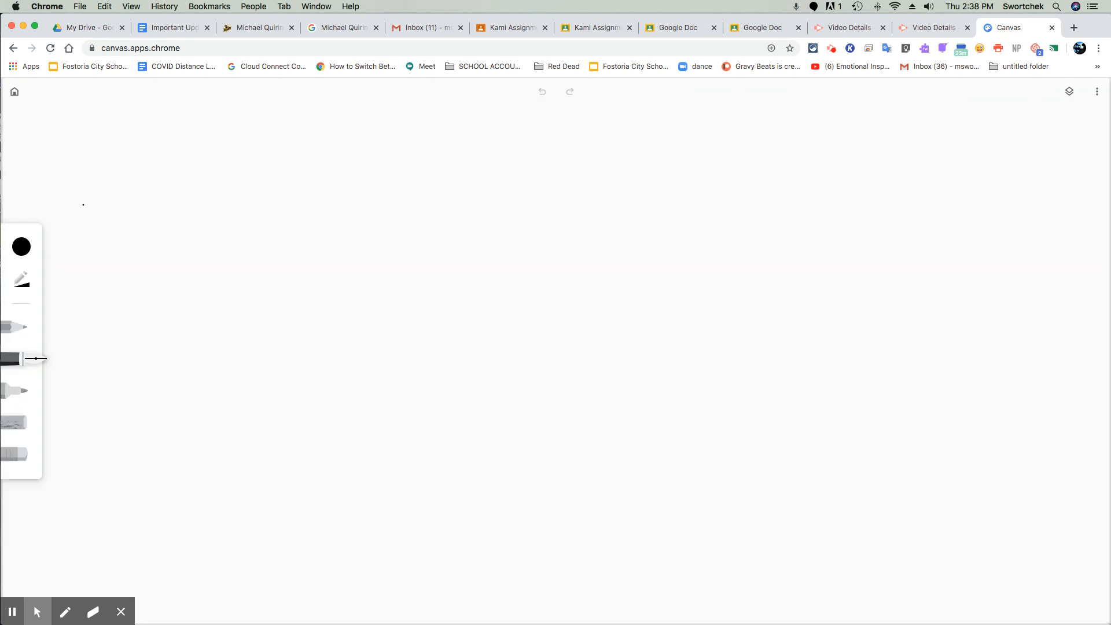
{"action": "left_click", "coordinate": [33, 93]}
{"action": "left_click", "coordinate": [15, 93]}
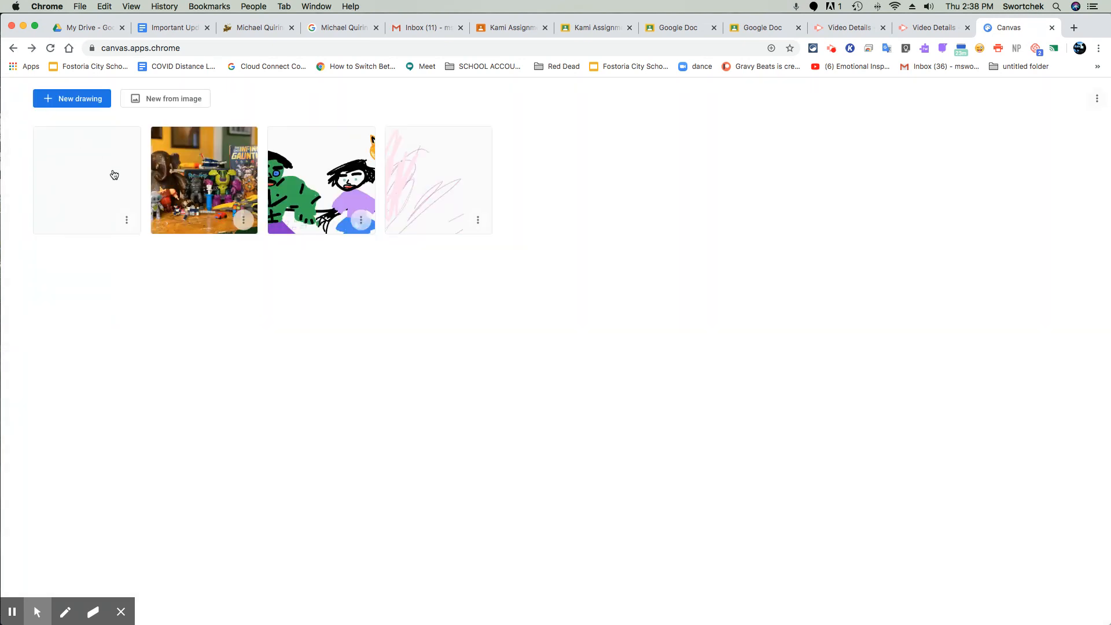
Open the existing blank drawing from the gallery
{"action": "left_click", "coordinate": [96, 149]}
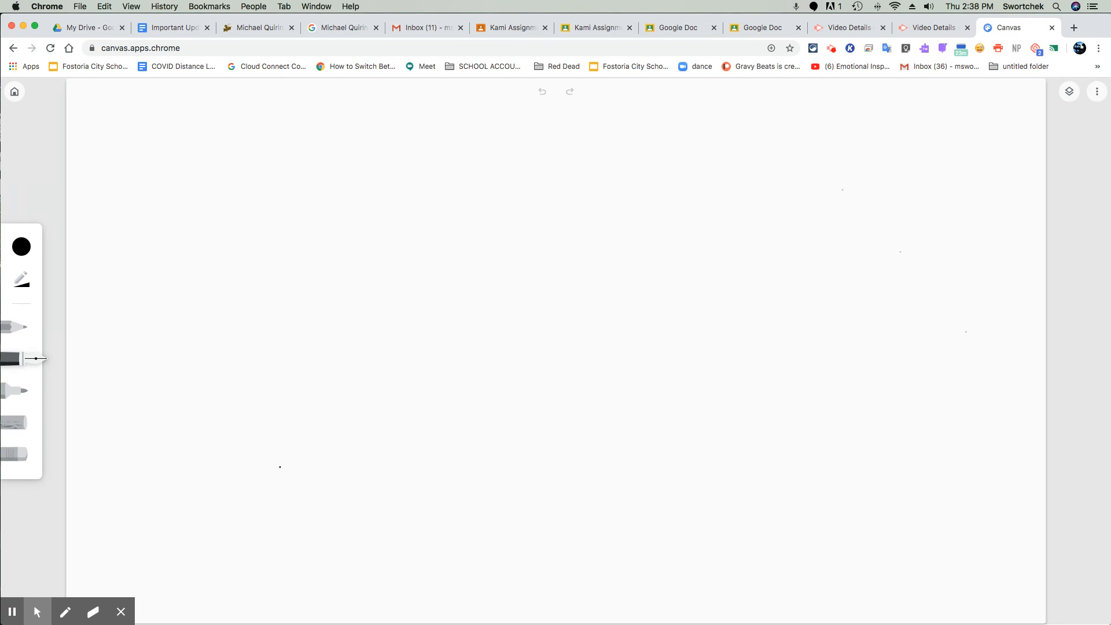
{"action": "left_click", "coordinate": [66, 612]}
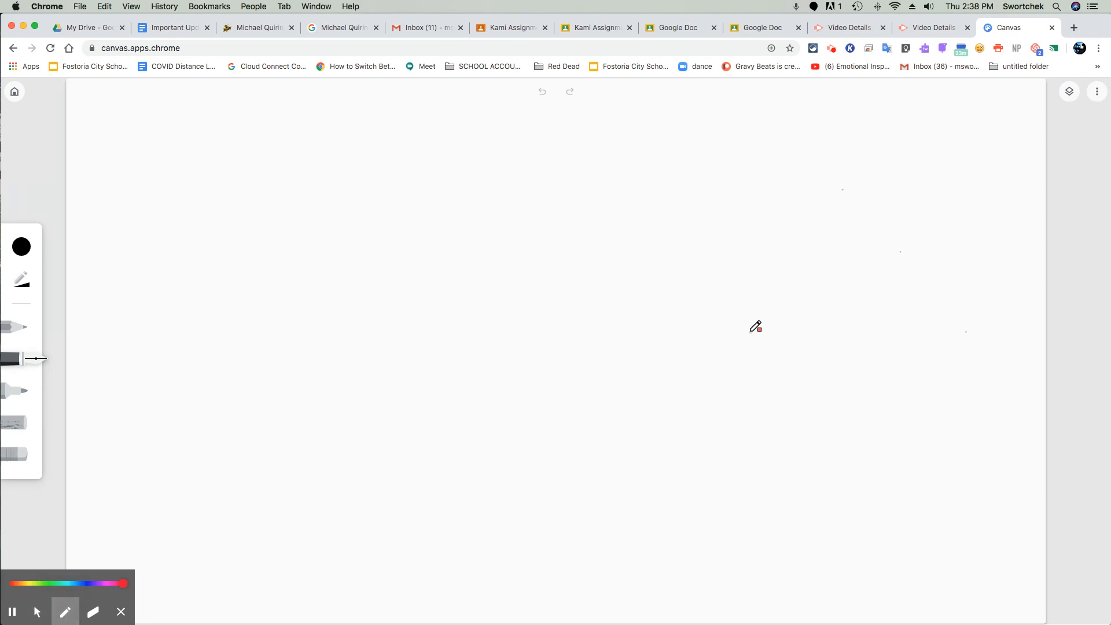
{"action": "mouse_move", "coordinate": [988, 148]}
{"action": "left_mouse_down"}
{"action": "mouse_move", "coordinate": [1055, 100]}
{"action": "mouse_move", "coordinate": [1042, 102]}
{"action": "mouse_move", "coordinate": [1054, 110]}
{"action": "left_mouse_up"}
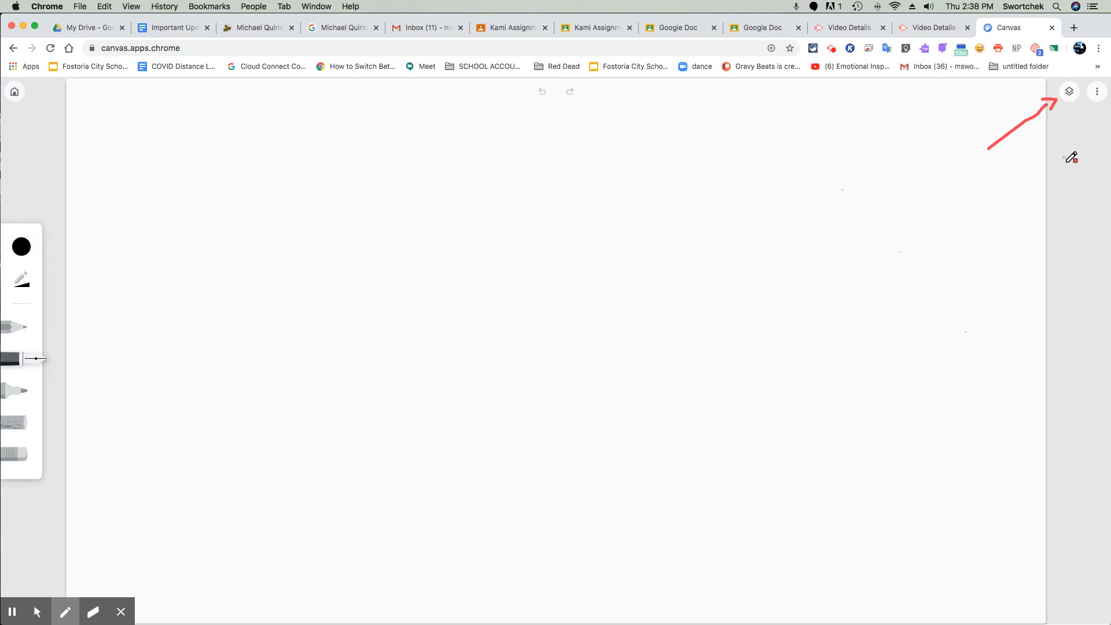
{"action": "mouse_move", "coordinate": [1068, 180]}
{"action": "left_mouse_down"}
{"action": "mouse_move", "coordinate": [1098, 112]}
{"action": "mouse_move", "coordinate": [1078, 127]}
{"action": "mouse_move", "coordinate": [1103, 125]}
{"action": "left_mouse_up"}
{"action": "left_click", "coordinate": [92, 612]}
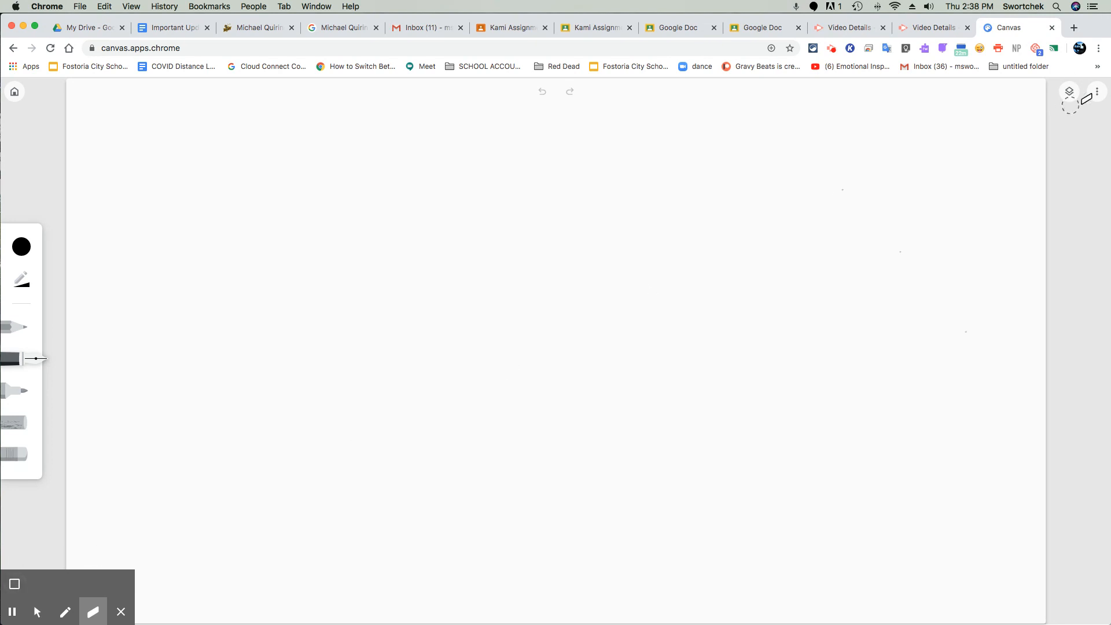
{"action": "left_click", "coordinate": [37, 612]}
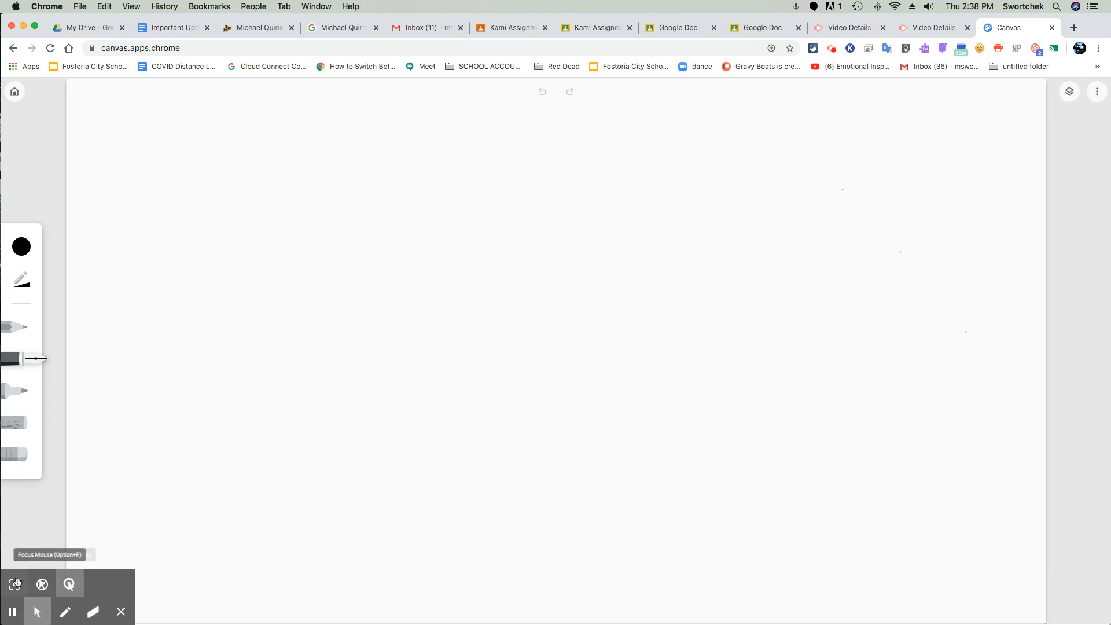
{"action": "left_click", "coordinate": [17, 583]}
{"action": "left_click", "coordinate": [17, 583]}
{"action": "left_click", "coordinate": [45, 587]}
{"action": "left_click", "coordinate": [69, 589]}
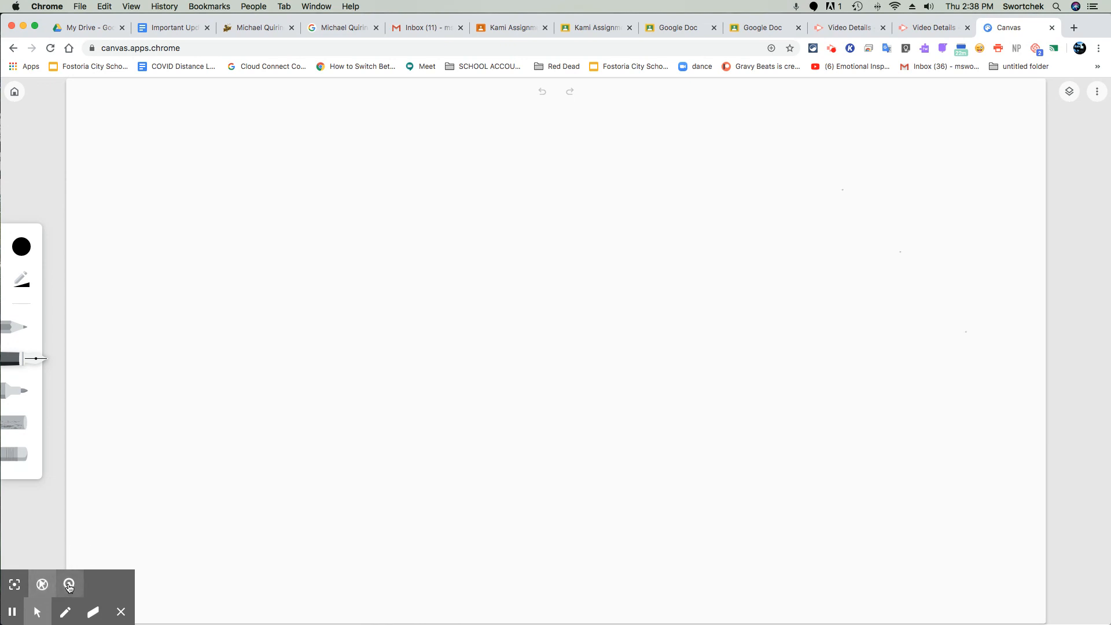
Look through the drawing's additional options and its layer list
{"action": "left_click", "coordinate": [1098, 92]}
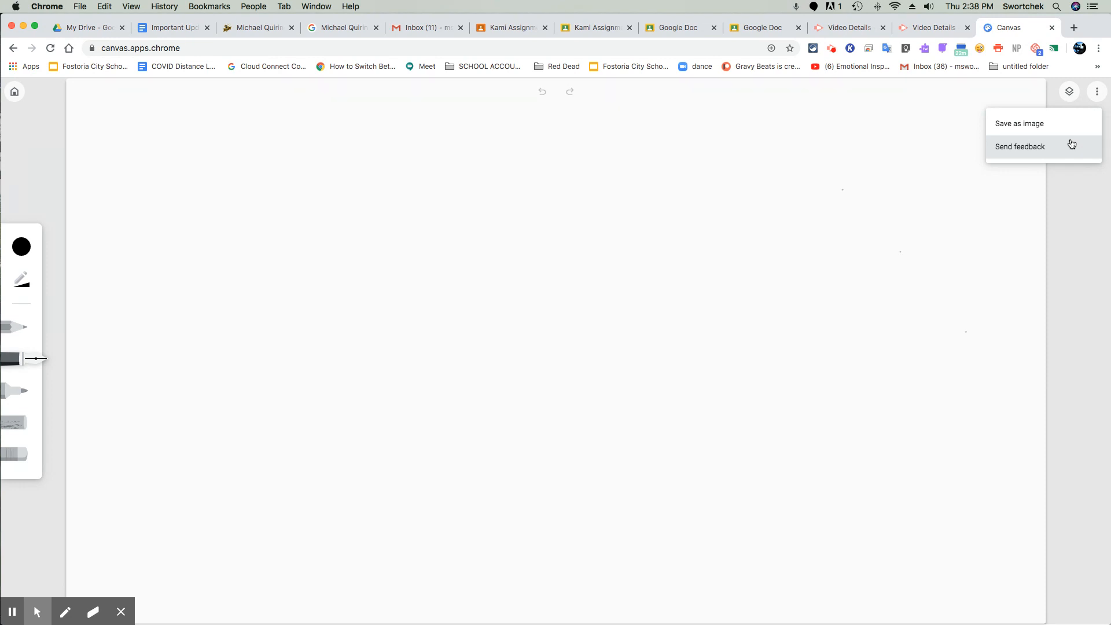
{"action": "left_click", "coordinate": [1098, 94]}
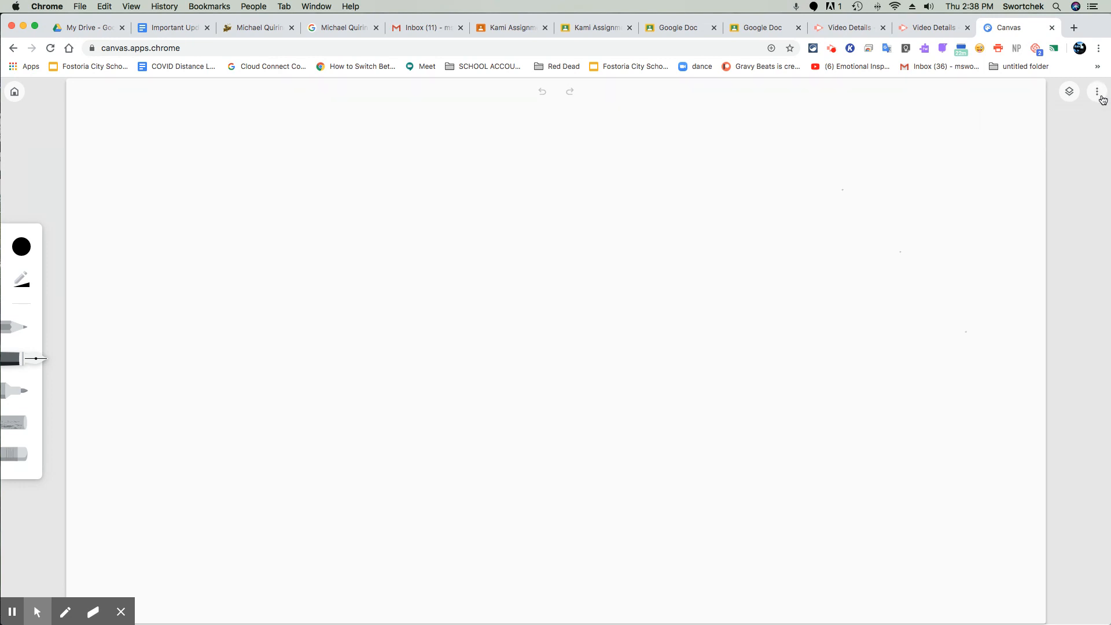
{"action": "left_click", "coordinate": [1071, 94]}
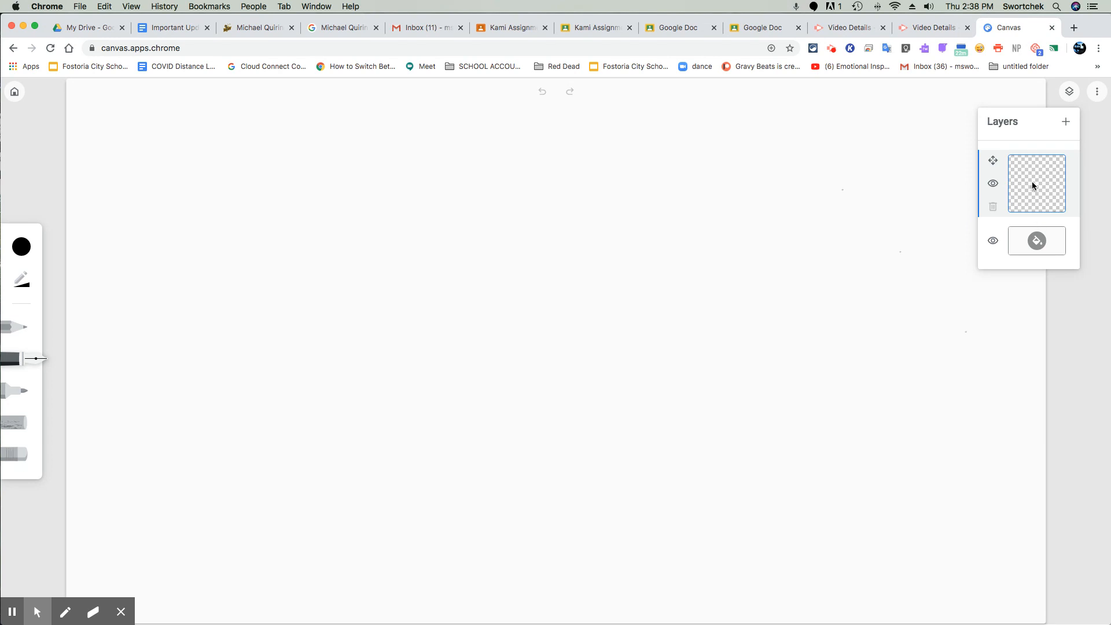
Sketch a thin black zigzag across the canvas with the Pen tool
{"action": "left_click", "coordinate": [22, 247]}
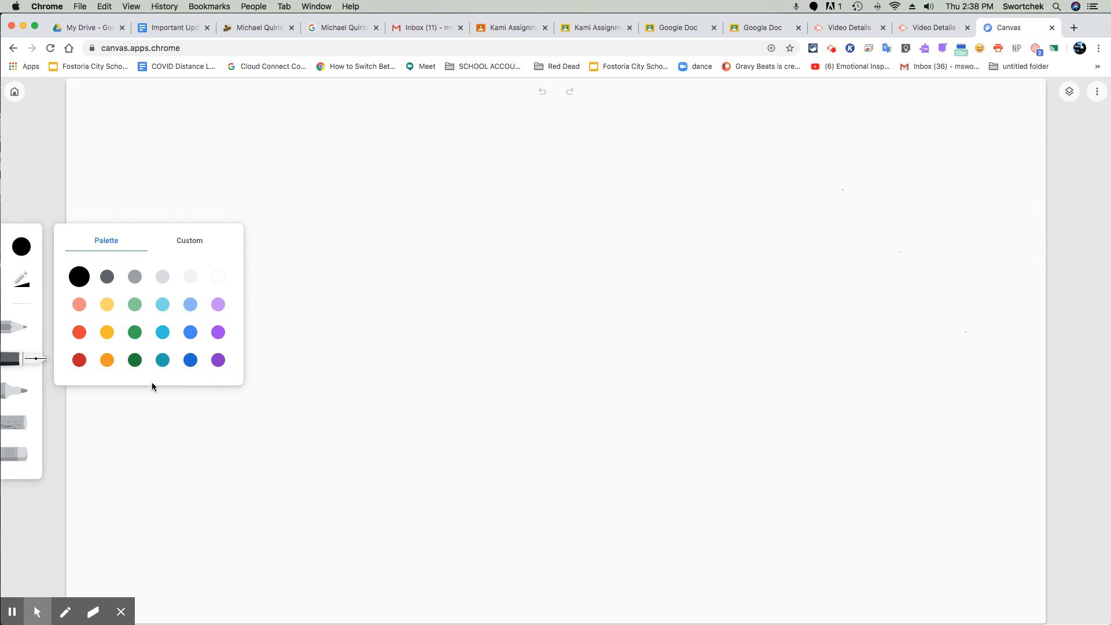
{"action": "left_click", "coordinate": [32, 362]}
{"action": "left_click", "coordinate": [30, 294]}
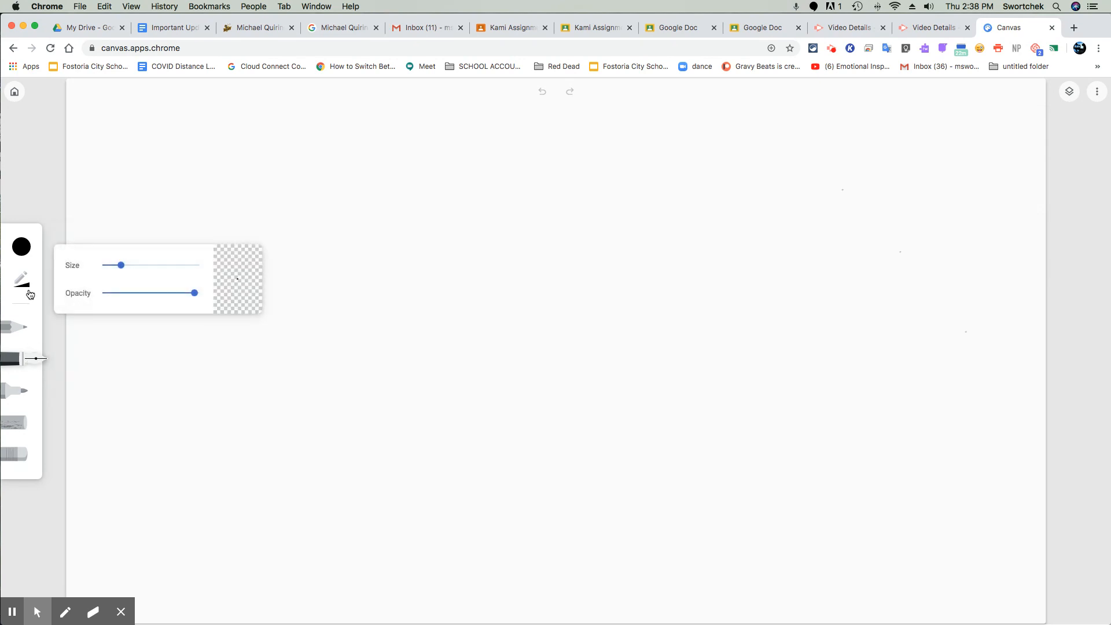
{"action": "mouse_move", "coordinate": [197, 466]}
{"action": "left_mouse_down"}
{"action": "mouse_move", "coordinate": [566, 209]}
{"action": "mouse_move", "coordinate": [377, 316]}
{"action": "left_mouse_up"}
{"action": "left_click_drag", "start_coordinate": [384, 273], "coordinate": [465, 358]}
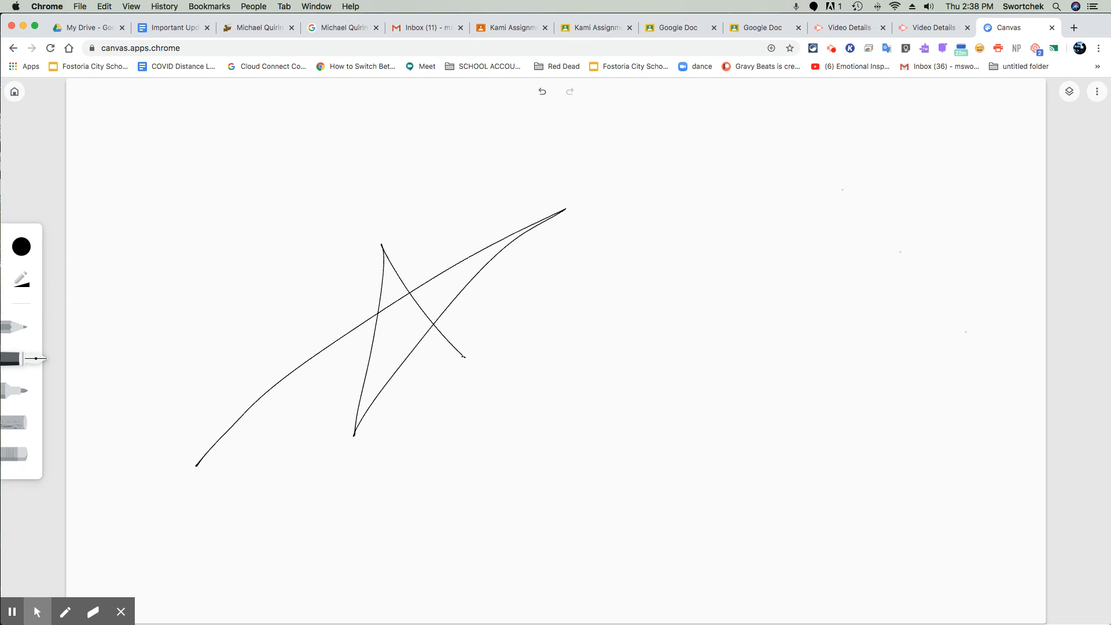
Increase the pen size and scribble thicker black strokes over the thin zigzag
{"action": "left_click", "coordinate": [29, 293]}
{"action": "left_click_drag", "start_coordinate": [121, 266], "coordinate": [179, 265]}
{"action": "mouse_move", "coordinate": [237, 446]}
{"action": "left_mouse_down"}
{"action": "mouse_move", "coordinate": [408, 245]}
{"action": "mouse_move", "coordinate": [448, 256]}
{"action": "mouse_move", "coordinate": [236, 377]}
{"action": "mouse_move", "coordinate": [440, 268]}
{"action": "mouse_move", "coordinate": [398, 347]}
{"action": "mouse_move", "coordinate": [429, 366]}
{"action": "left_mouse_up"}
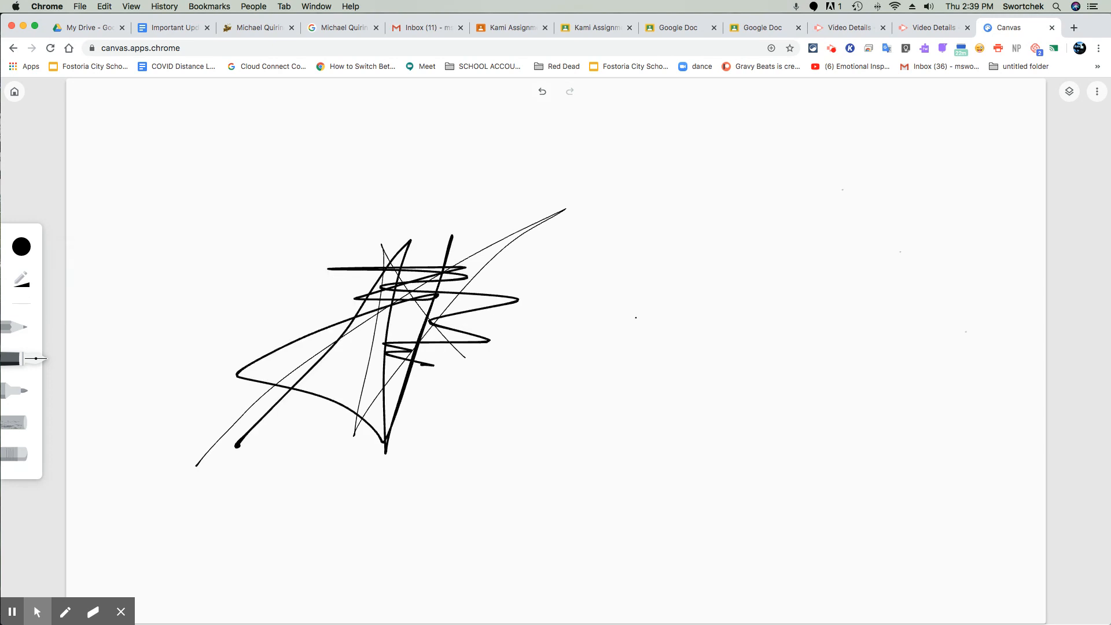
Add a layer above the black scribble and paint a thick red band across it with an enlarged Marker
{"action": "left_click", "coordinate": [1070, 92]}
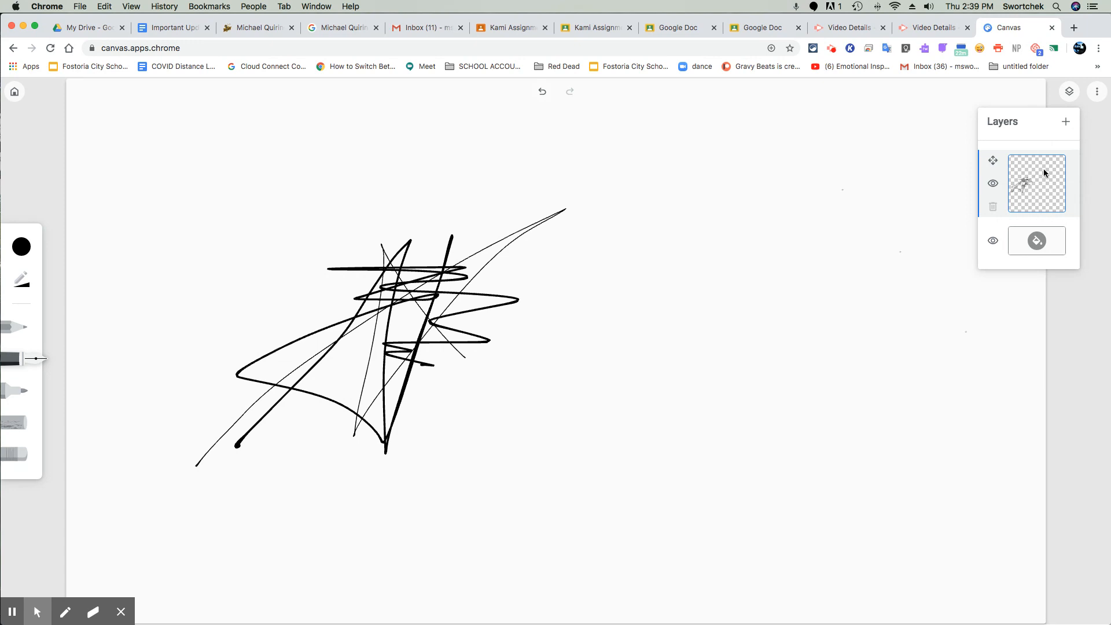
{"action": "left_click", "coordinate": [1068, 125]}
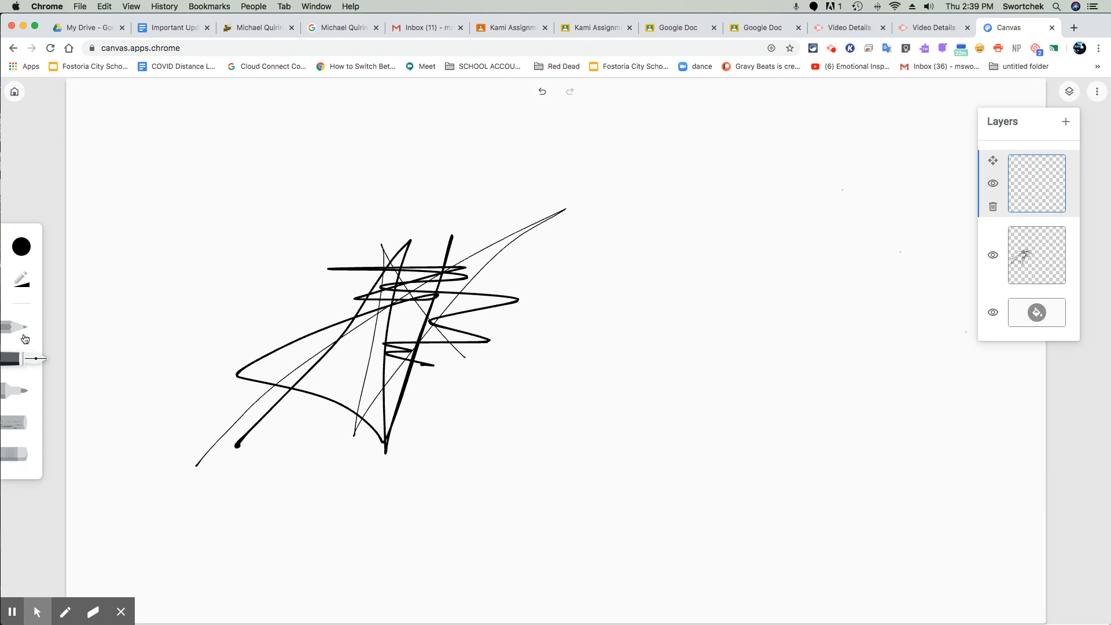
{"action": "left_click", "coordinate": [24, 396]}
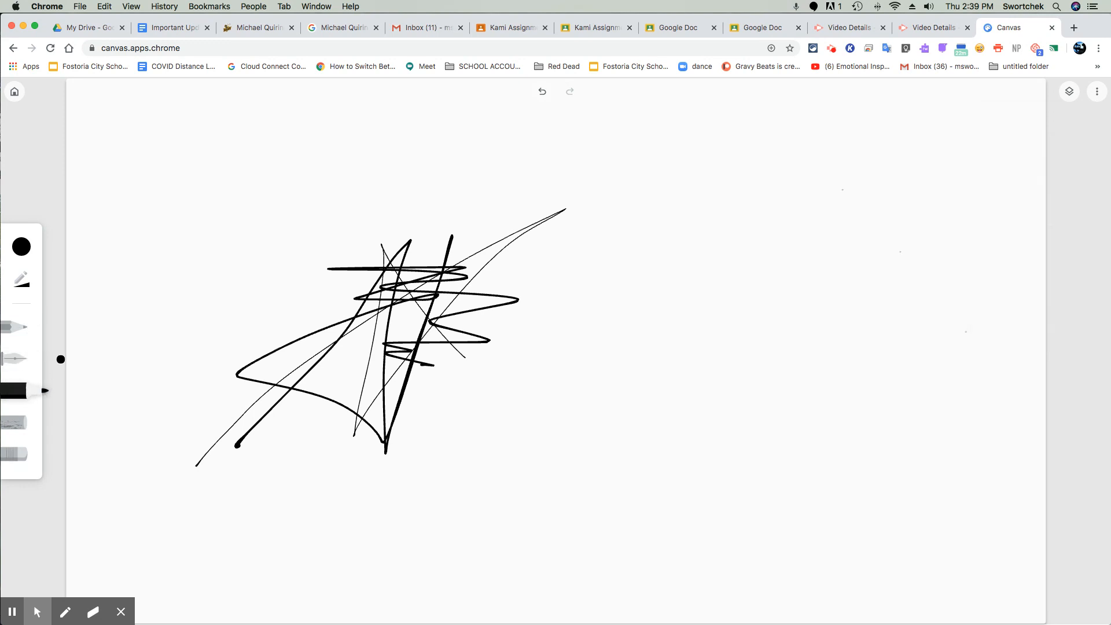
{"action": "left_click", "coordinate": [32, 286]}
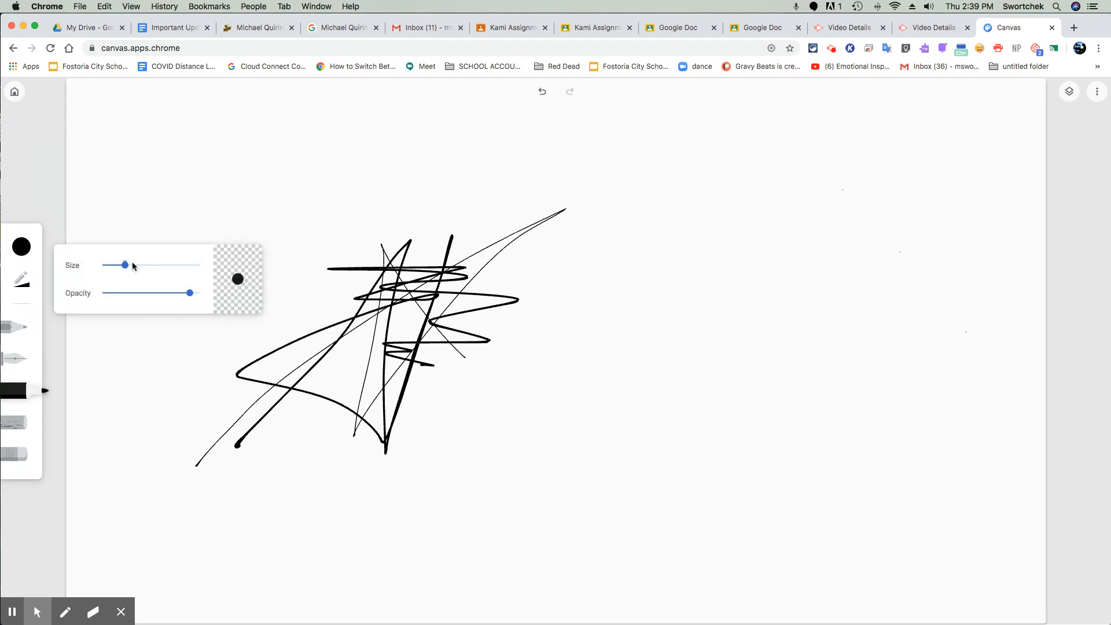
{"action": "left_click_drag", "start_coordinate": [132, 266], "coordinate": [175, 265]}
{"action": "left_click", "coordinate": [21, 246]}
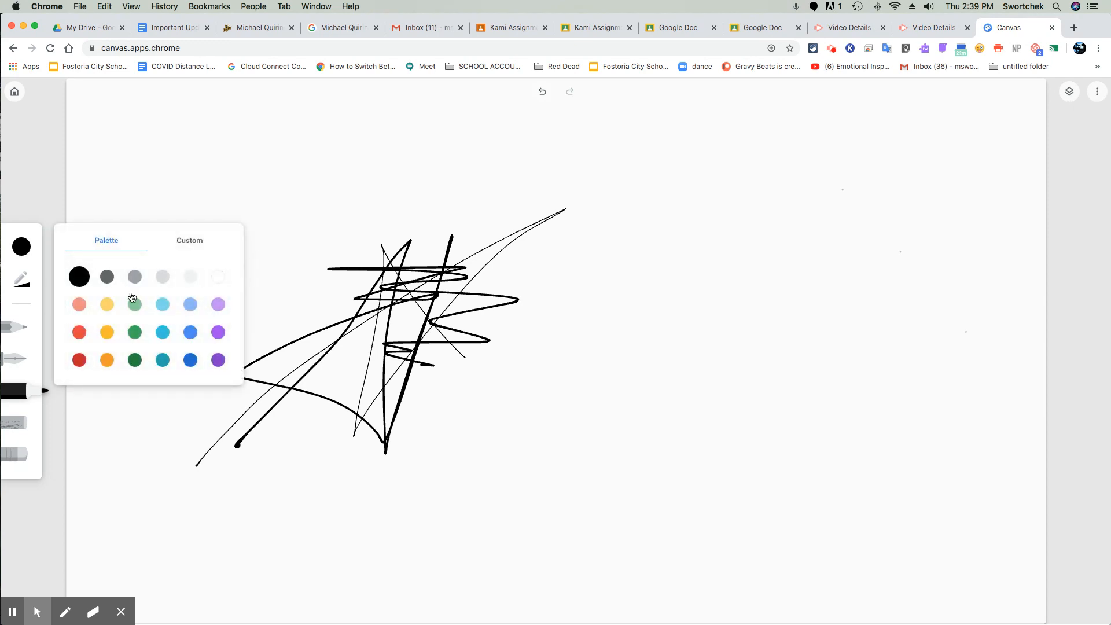
{"action": "left_click", "coordinate": [79, 332]}
{"action": "mouse_move", "coordinate": [283, 312]}
{"action": "left_mouse_down"}
{"action": "mouse_move", "coordinate": [391, 309]}
{"action": "mouse_move", "coordinate": [536, 335]}
{"action": "mouse_move", "coordinate": [277, 284]}
{"action": "mouse_move", "coordinate": [501, 312]}
{"action": "mouse_move", "coordinate": [323, 306]}
{"action": "mouse_move", "coordinate": [428, 293]}
{"action": "mouse_move", "coordinate": [335, 287]}
{"action": "mouse_move", "coordinate": [439, 293]}
{"action": "mouse_move", "coordinate": [310, 292]}
{"action": "mouse_move", "coordinate": [521, 295]}
{"action": "mouse_move", "coordinate": [306, 294]}
{"action": "mouse_move", "coordinate": [573, 303]}
{"action": "left_mouse_up"}
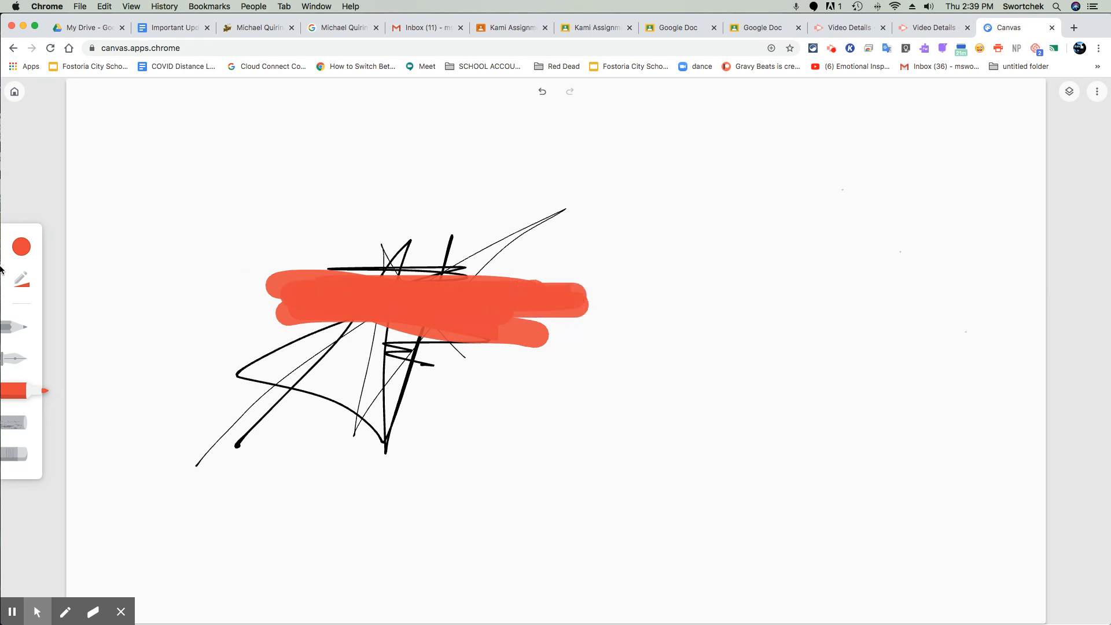
Lower the marker's opacity and paint a translucent red band above the solid one
{"action": "left_click", "coordinate": [24, 283]}
{"action": "left_click", "coordinate": [177, 293]}
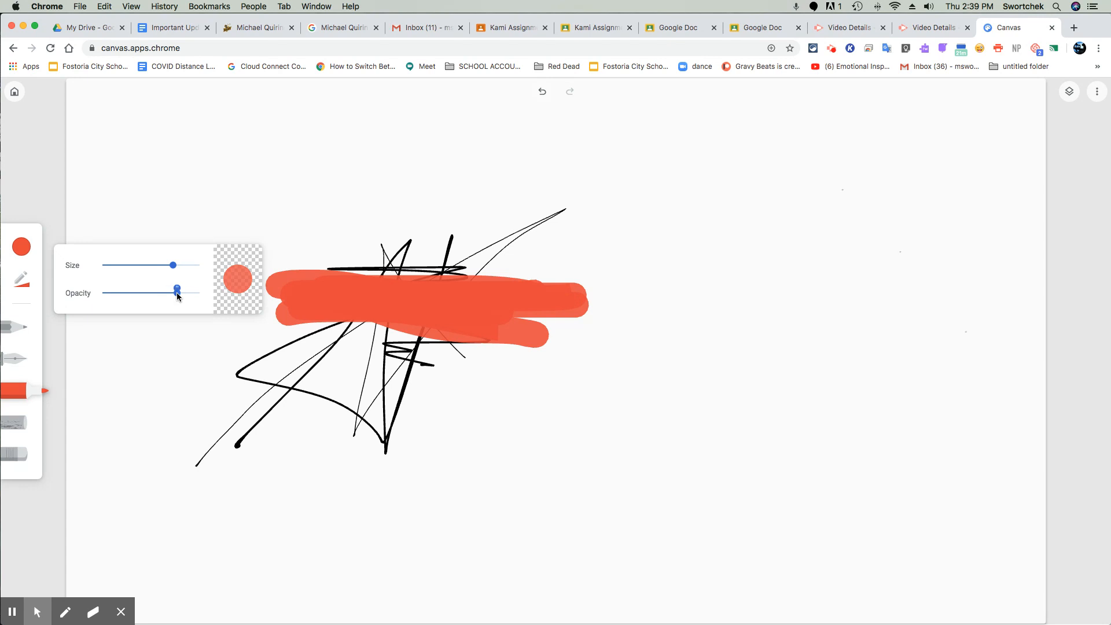
{"action": "left_click_drag", "start_coordinate": [174, 296], "coordinate": [144, 292]}
{"action": "mouse_move", "coordinate": [368, 246]}
{"action": "left_mouse_down"}
{"action": "mouse_move", "coordinate": [559, 248]}
{"action": "mouse_move", "coordinate": [347, 248]}
{"action": "left_mouse_up"}
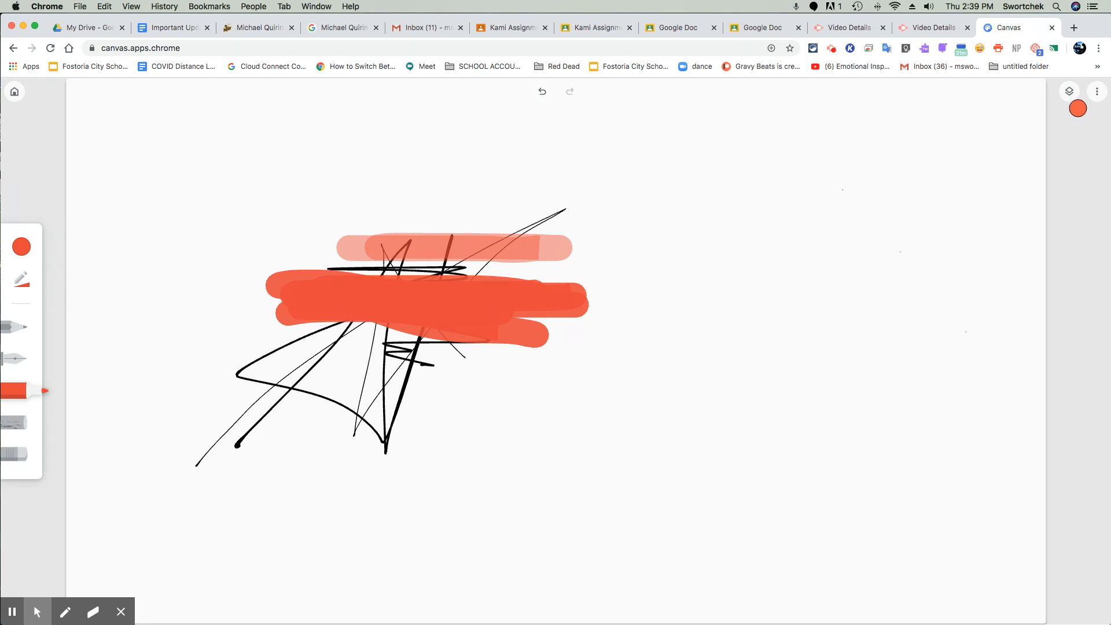
Add another empty layer at the top of the stack and select it
{"action": "left_click", "coordinate": [1071, 96]}
{"action": "left_click", "coordinate": [1035, 244]}
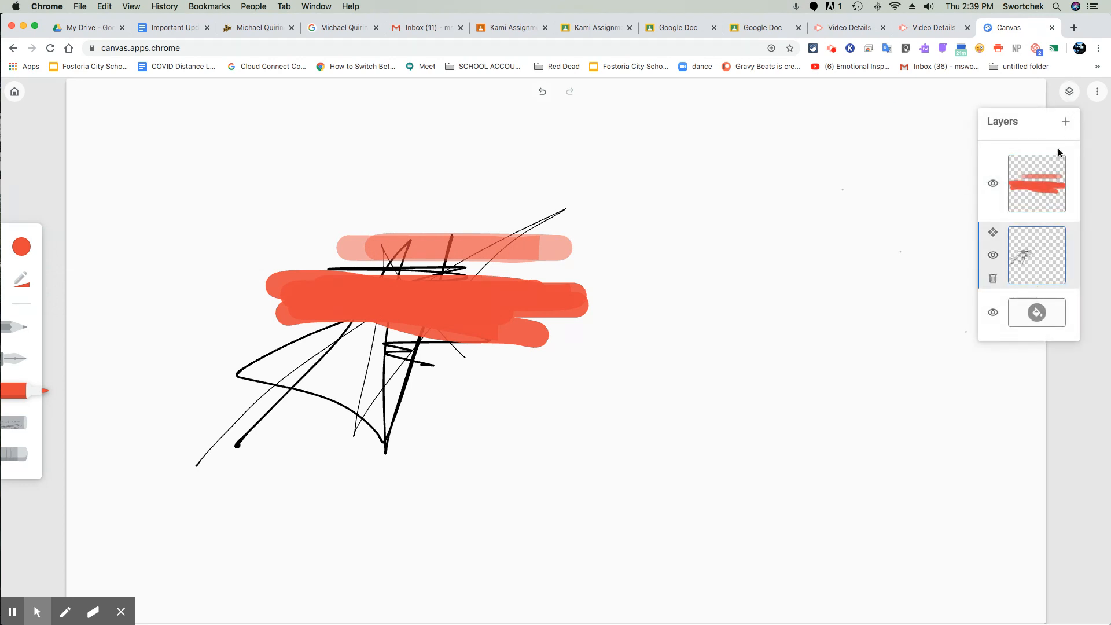
{"action": "left_click", "coordinate": [1066, 122]}
{"action": "left_click", "coordinate": [1032, 265]}
{"action": "left_click", "coordinate": [1043, 183]}
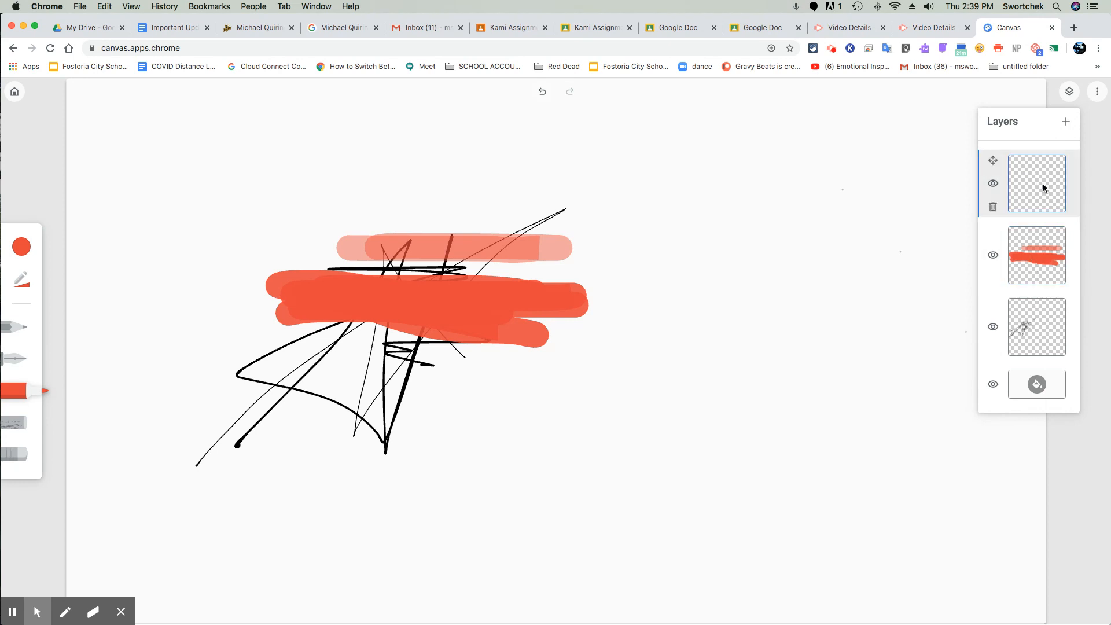
Select the black scribble's layer and erase part of its upper strokes with the Eraser, across the red bands
{"action": "left_click", "coordinate": [1047, 267]}
{"action": "left_click", "coordinate": [1035, 321]}
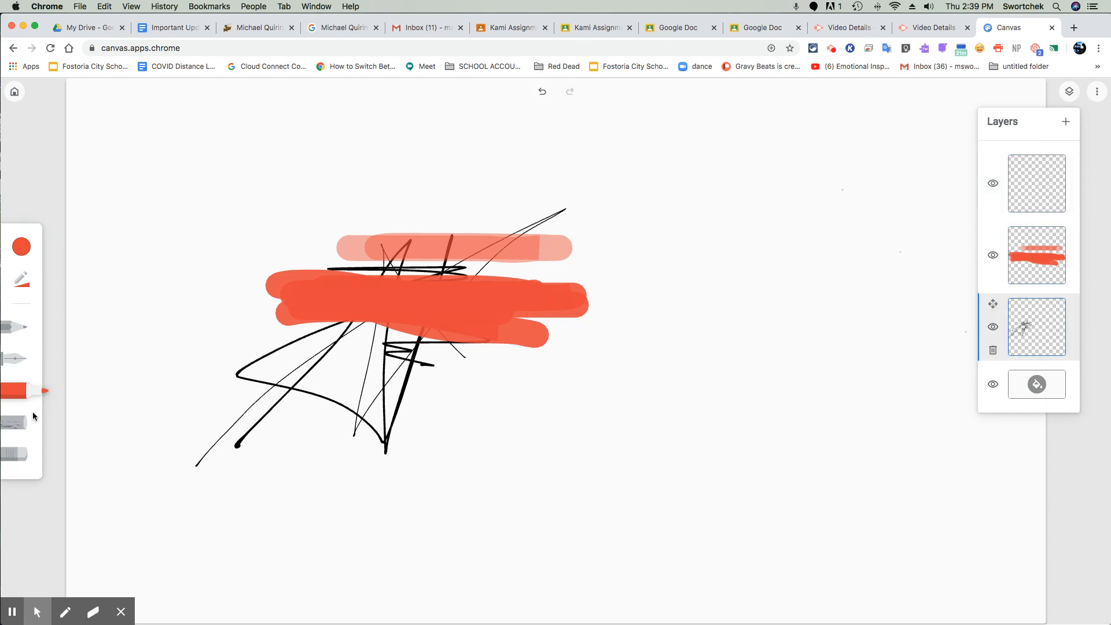
{"action": "left_click", "coordinate": [14, 457]}
{"action": "mouse_move", "coordinate": [380, 327]}
{"action": "left_mouse_down"}
{"action": "mouse_move", "coordinate": [395, 244]}
{"action": "mouse_move", "coordinate": [396, 289]}
{"action": "mouse_move", "coordinate": [402, 279]}
{"action": "mouse_move", "coordinate": [402, 231]}
{"action": "mouse_move", "coordinate": [404, 284]}
{"action": "mouse_move", "coordinate": [412, 271]}
{"action": "mouse_move", "coordinate": [418, 280]}
{"action": "mouse_move", "coordinate": [423, 232]}
{"action": "mouse_move", "coordinate": [439, 289]}
{"action": "mouse_move", "coordinate": [443, 224]}
{"action": "left_mouse_up"}
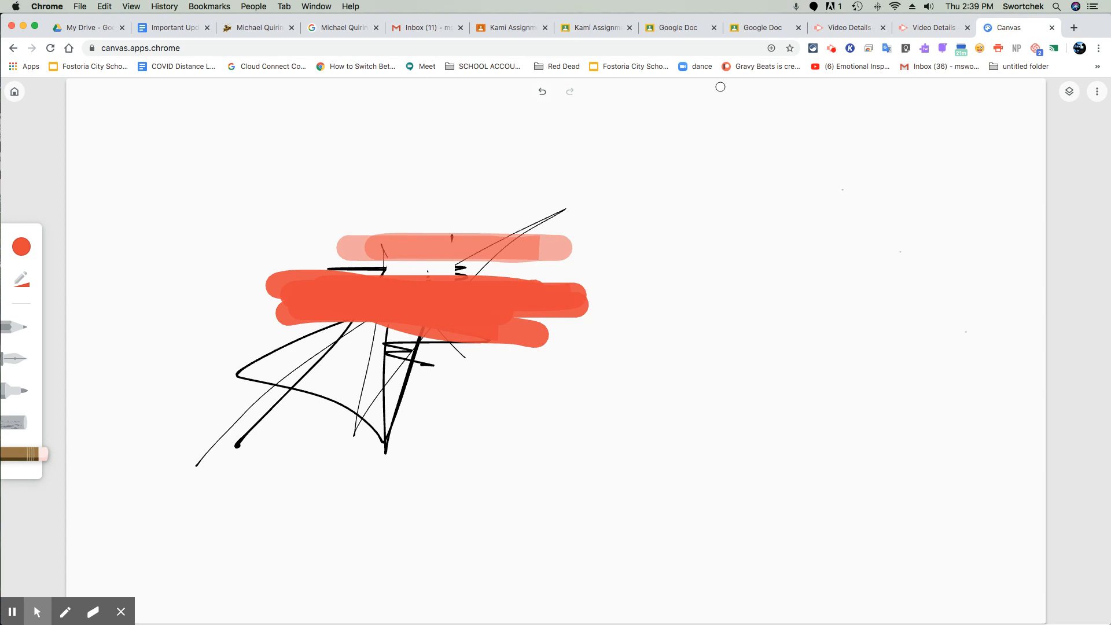
{"action": "left_click", "coordinate": [1068, 93]}
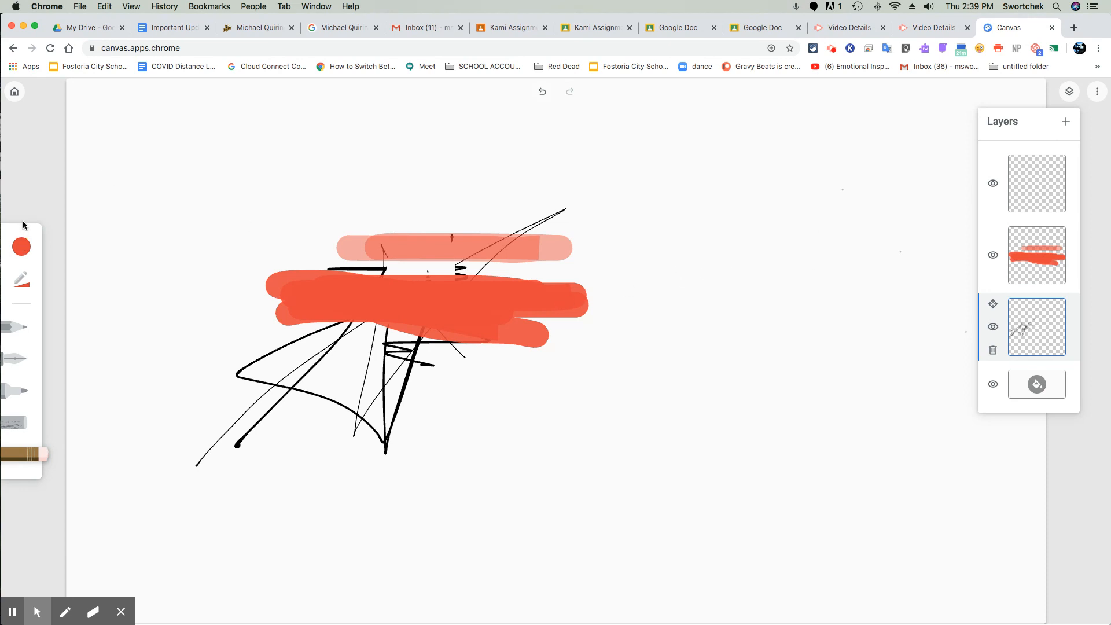
{"action": "left_click", "coordinate": [65, 612]}
{"action": "mouse_move", "coordinate": [12, 175]}
{"action": "left_mouse_down"}
{"action": "mouse_move", "coordinate": [95, 504]}
{"action": "mouse_move", "coordinate": [62, 541]}
{"action": "left_mouse_up"}
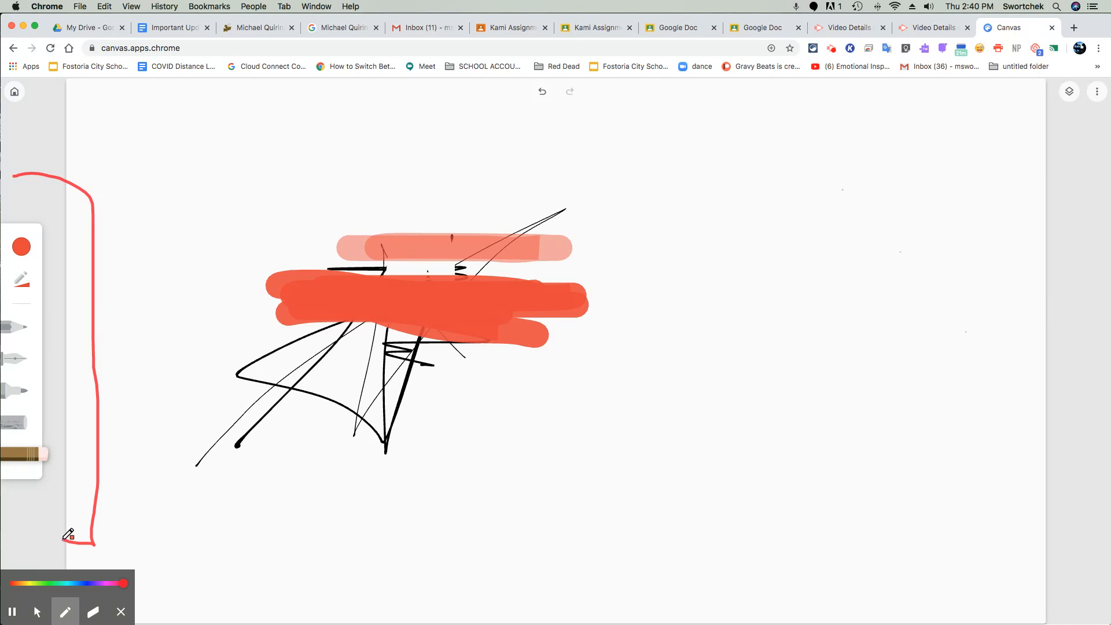
{"action": "left_click", "coordinate": [85, 613]}
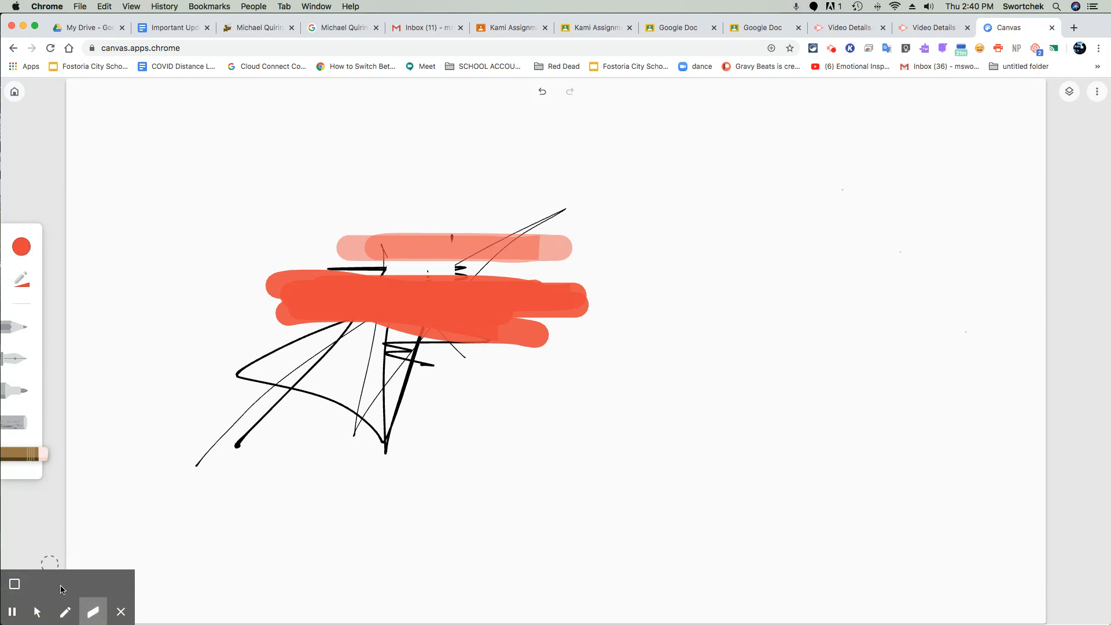
{"action": "left_click", "coordinate": [37, 611]}
Set the drawing colour to a custom pale blue, #99a7df
{"action": "left_click", "coordinate": [22, 247]}
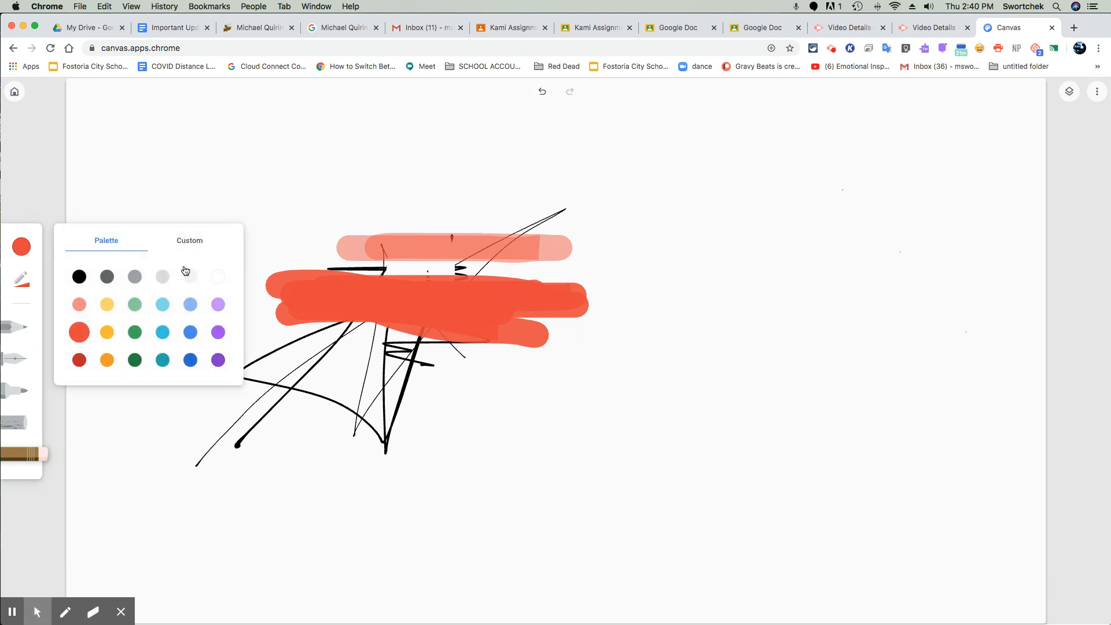
{"action": "left_click", "coordinate": [191, 242]}
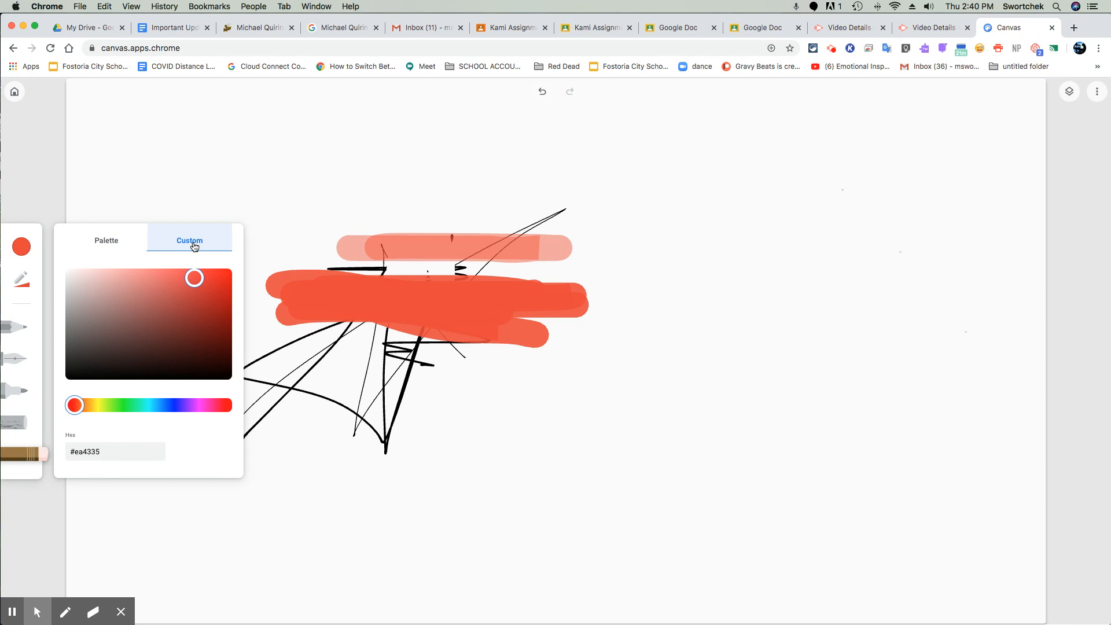
{"action": "left_click_drag", "start_coordinate": [77, 406], "coordinate": [169, 404]}
{"action": "left_click_drag", "start_coordinate": [196, 286], "coordinate": [118, 286]}
Choose the Chalk at maximum size and draw a tall vertical pale blue stroke across the left end of the black scribble
{"action": "left_click", "coordinate": [23, 279]}
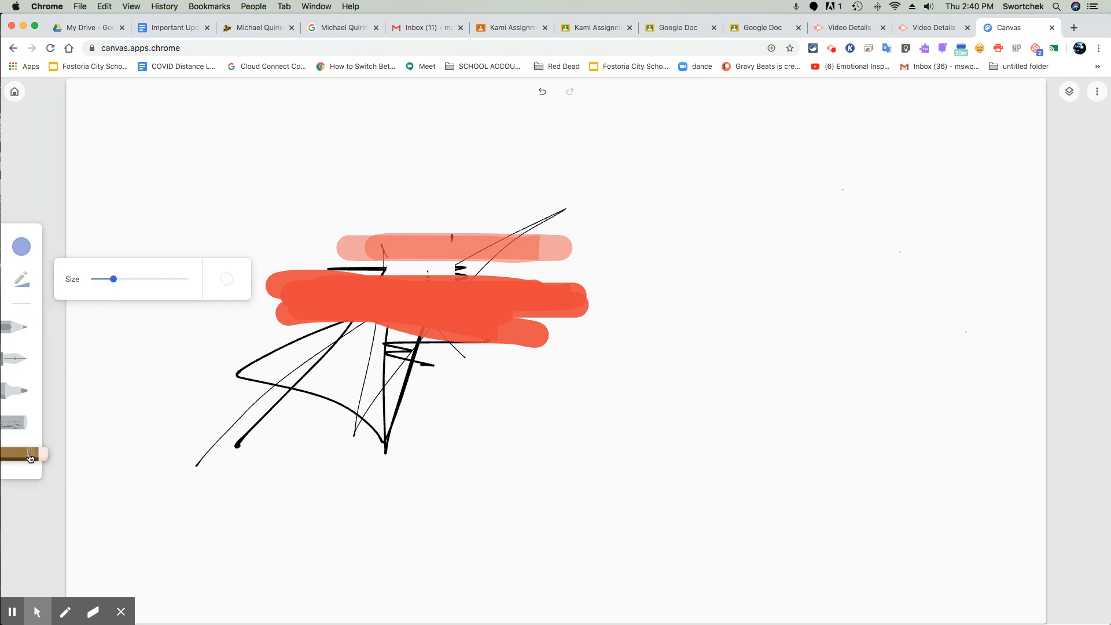
{"action": "left_click", "coordinate": [27, 429]}
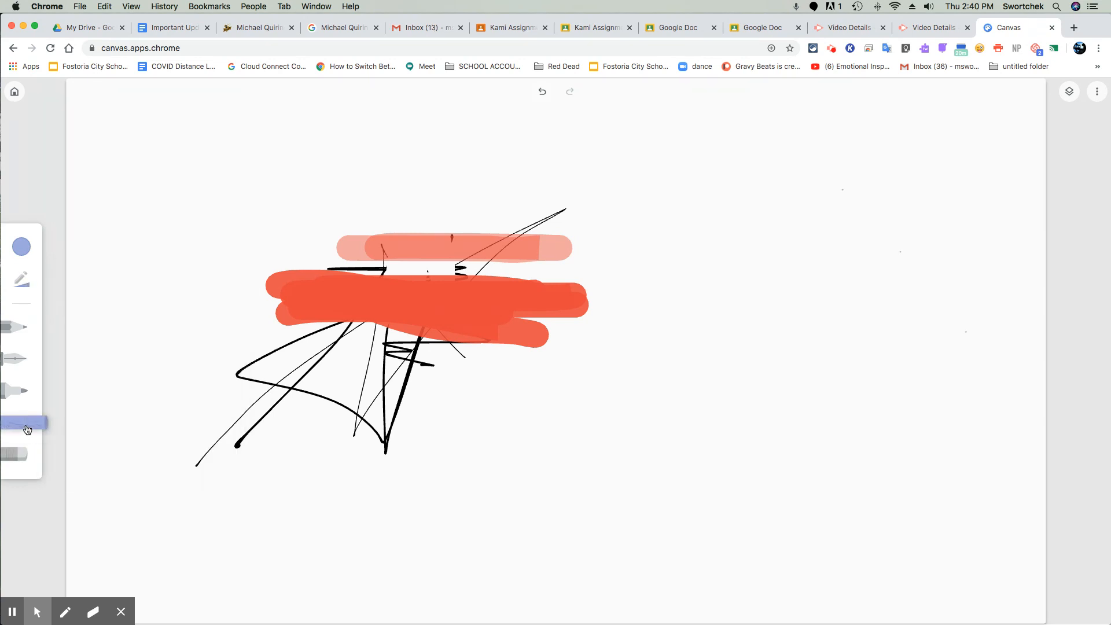
{"action": "left_click", "coordinate": [22, 283]}
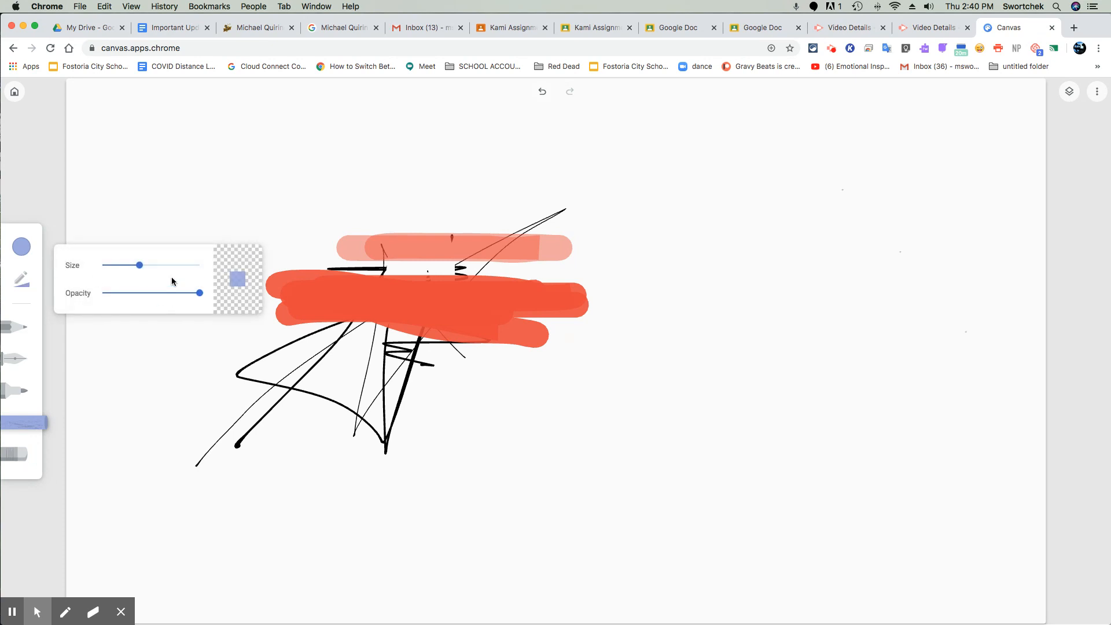
{"action": "left_click_drag", "start_coordinate": [140, 265], "coordinate": [224, 259]}
{"action": "left_click_drag", "start_coordinate": [234, 168], "coordinate": [236, 468]}
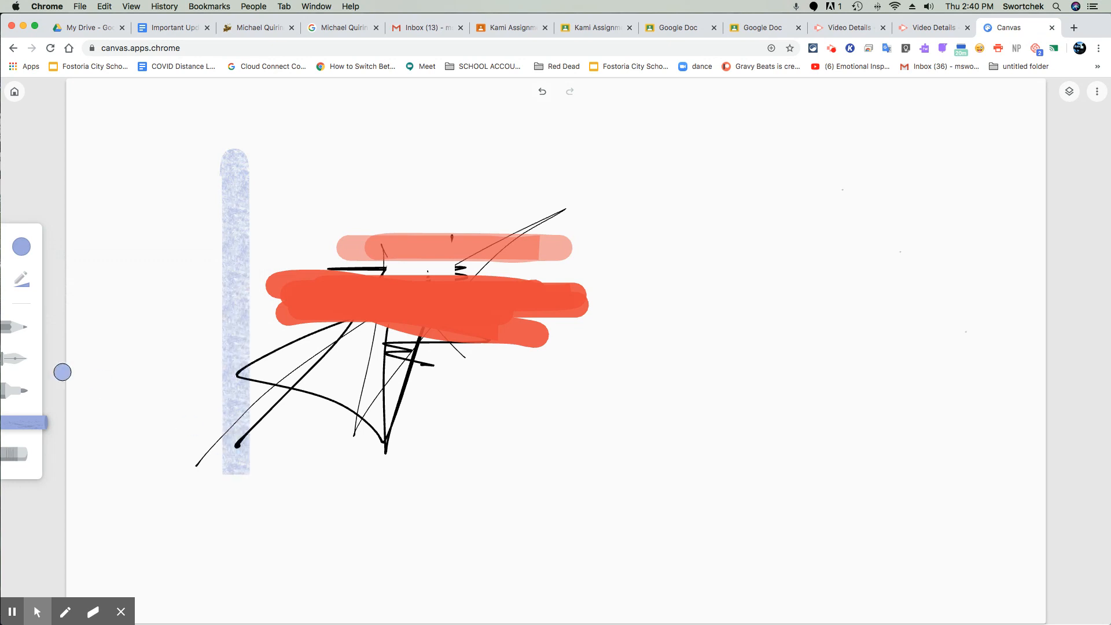
Lower the chalk's opacity and draw a fainter vertical stroke to the left of the pale blue one
{"action": "left_click", "coordinate": [32, 280]}
{"action": "left_click_drag", "start_coordinate": [199, 293], "coordinate": [132, 294]}
{"action": "left_click_drag", "start_coordinate": [191, 162], "coordinate": [190, 486]}
Switch to the Marker and set a custom bright magenta, #ff00d0, as its colour
{"action": "left_click", "coordinate": [15, 392]}
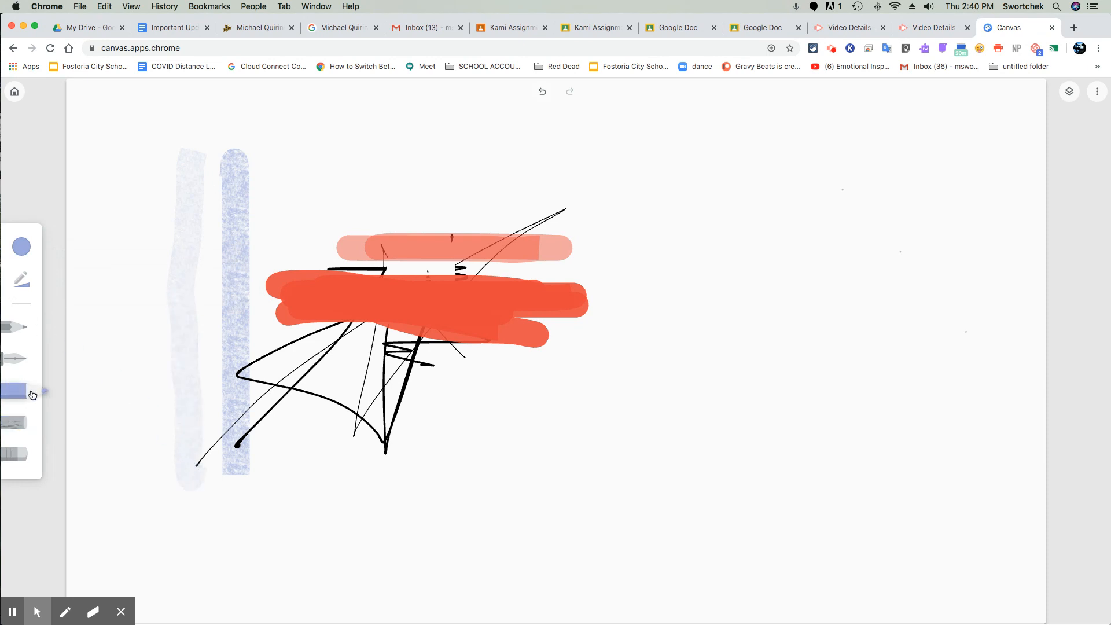
{"action": "left_click", "coordinate": [21, 247]}
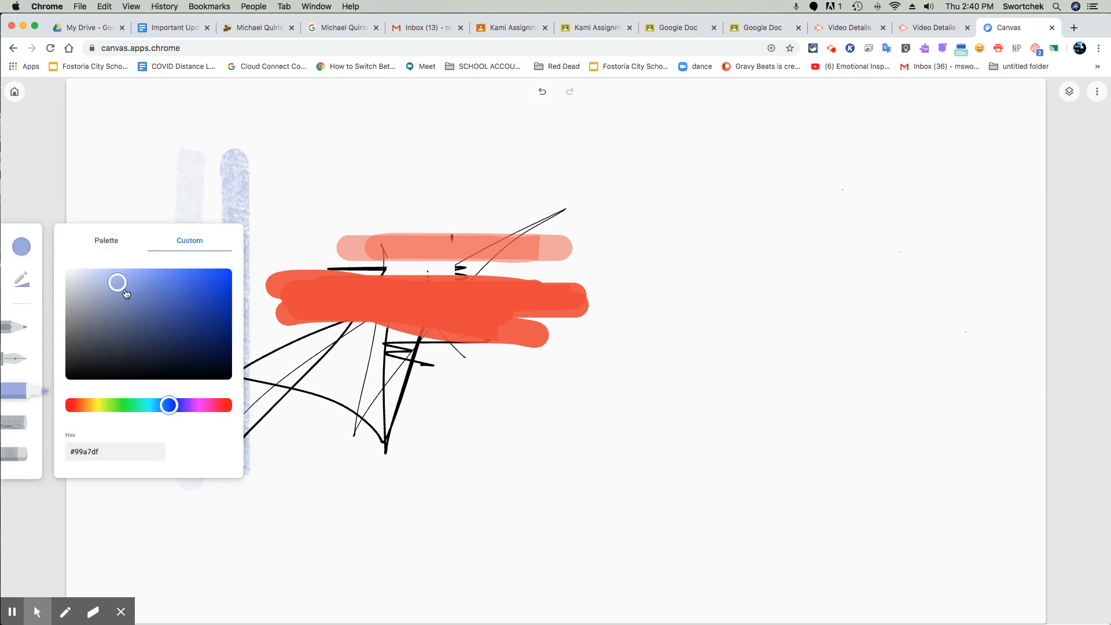
{"action": "left_click", "coordinate": [208, 407]}
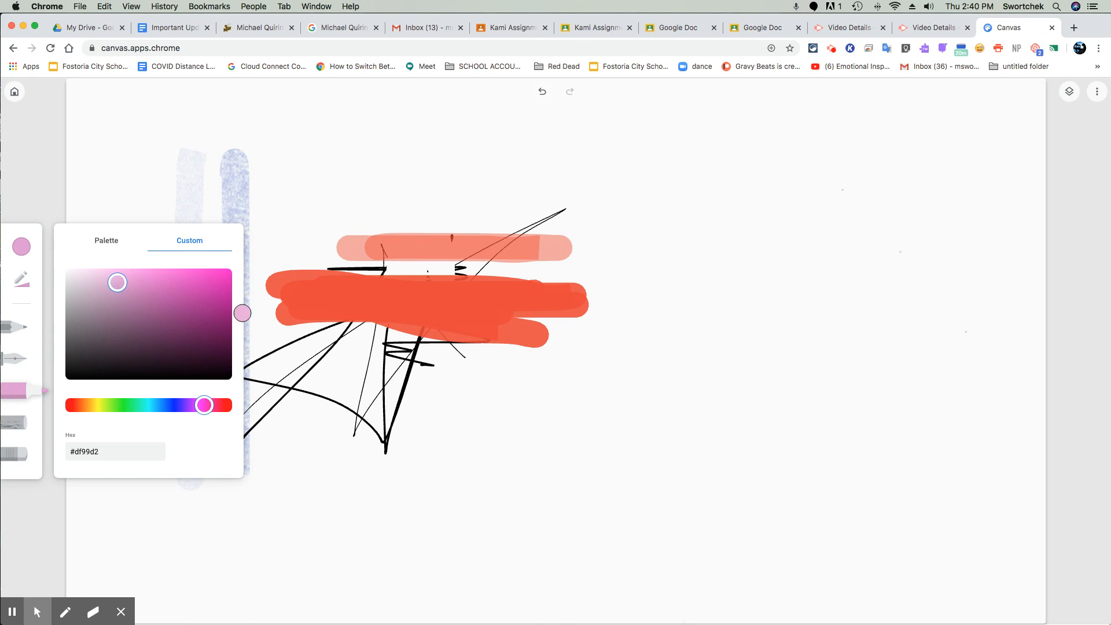
{"action": "left_click_drag", "start_coordinate": [181, 280], "coordinate": [260, 257]}
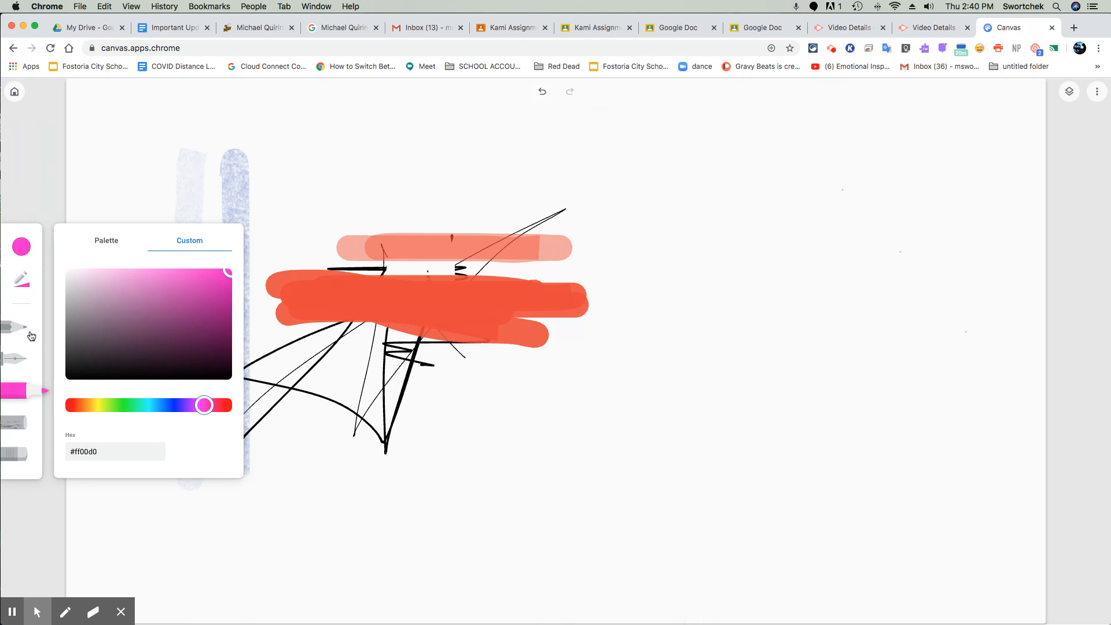
Raise the marker's opacity to 100 and draw a long magenta stroke down the canvas, right of the red bands
{"action": "left_click", "coordinate": [22, 282]}
{"action": "left_click_drag", "start_coordinate": [147, 292], "coordinate": [199, 293]}
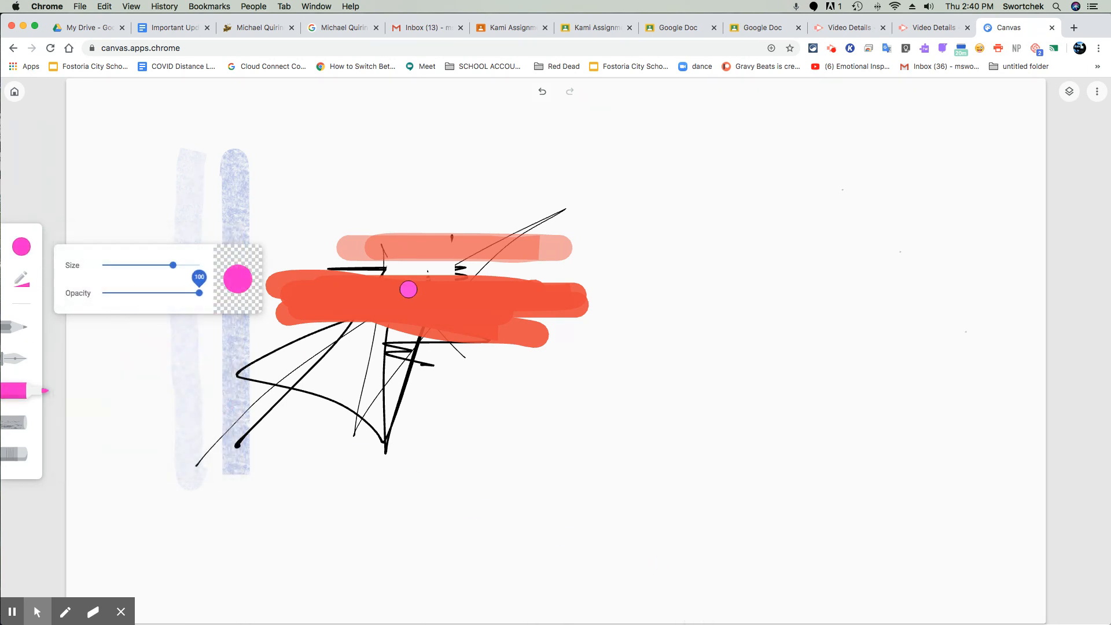
{"action": "mouse_move", "coordinate": [660, 173]}
{"action": "left_mouse_down"}
{"action": "mouse_move", "coordinate": [680, 298]}
{"action": "mouse_move", "coordinate": [704, 605]}
{"action": "left_mouse_up"}
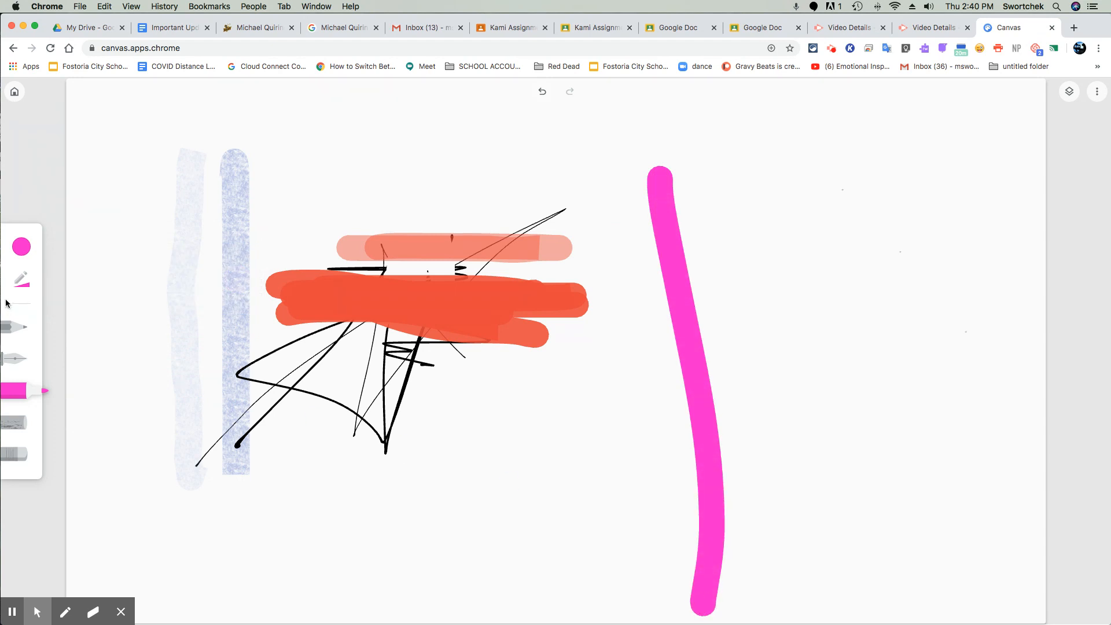
Draw two more magenta strokes further right, a long one at very low opacity and a shorter one at about half opacity
{"action": "left_click", "coordinate": [23, 282]}
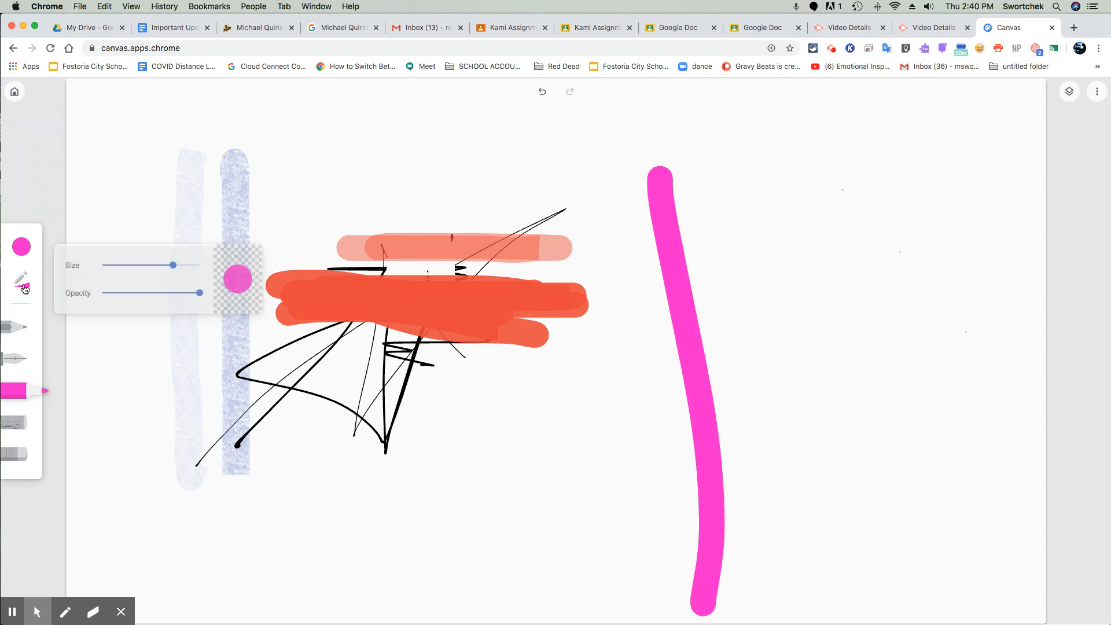
{"action": "left_click", "coordinate": [107, 293]}
{"action": "mouse_move", "coordinate": [762, 153]}
{"action": "left_mouse_down"}
{"action": "mouse_move", "coordinate": [826, 491]}
{"action": "mouse_move", "coordinate": [811, 555]}
{"action": "left_mouse_up"}
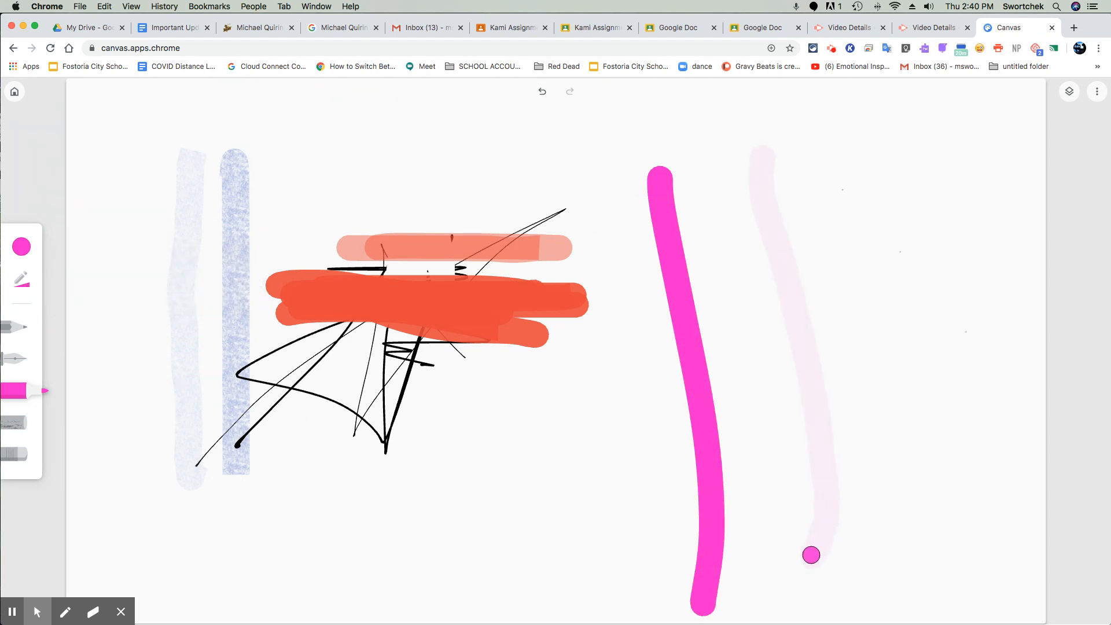
{"action": "left_click", "coordinate": [21, 283]}
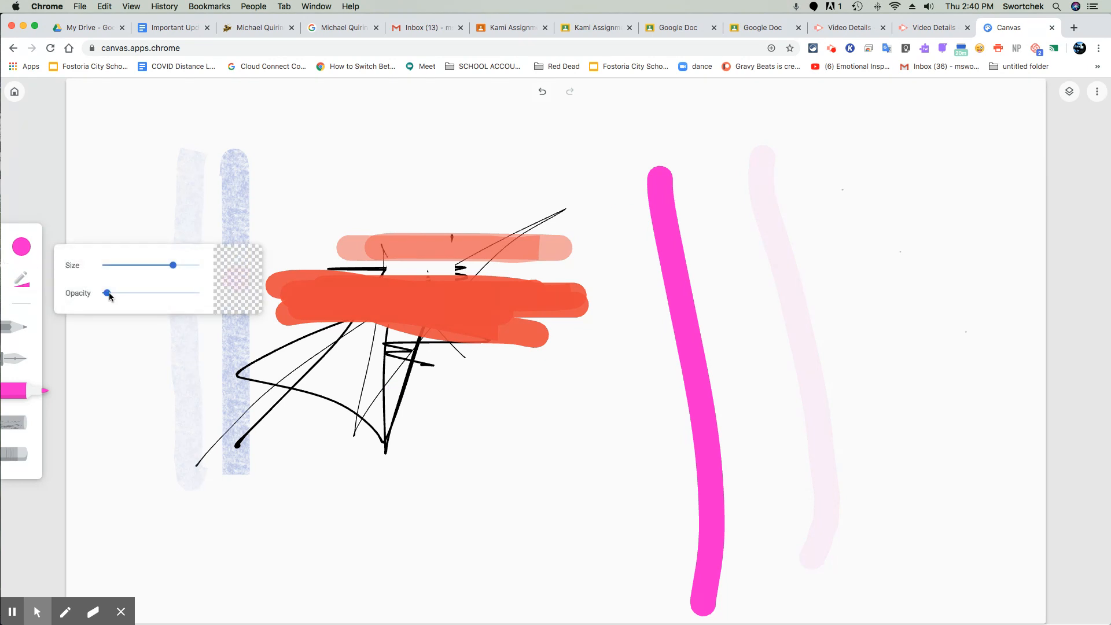
{"action": "left_click_drag", "start_coordinate": [107, 294], "coordinate": [152, 293]}
{"action": "left_click_drag", "start_coordinate": [813, 176], "coordinate": [832, 400]}
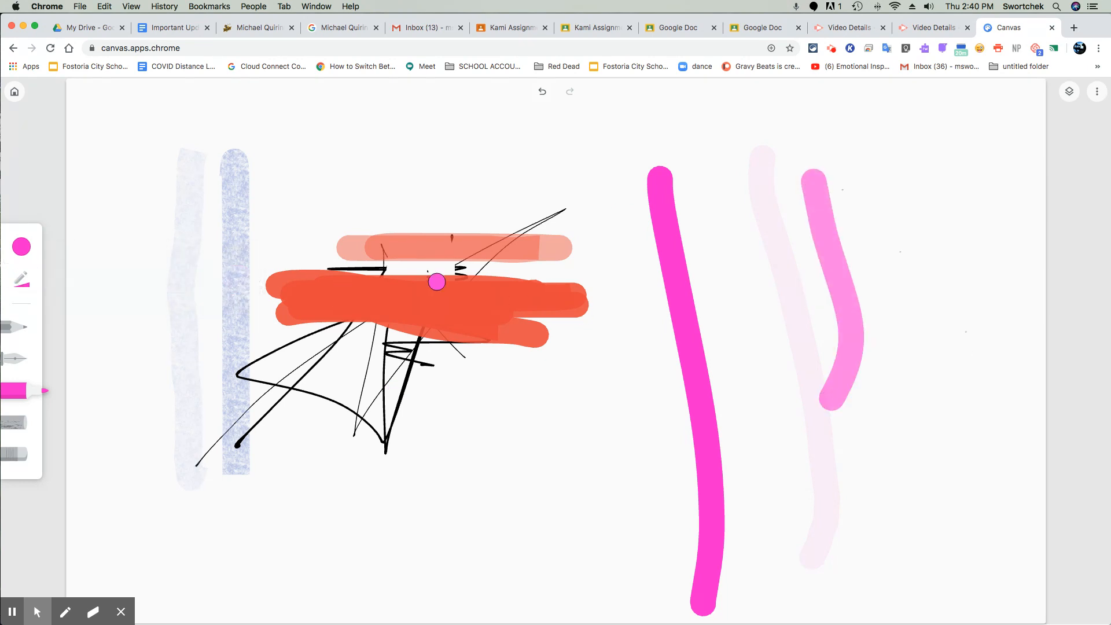
Reduce the marker's size and draw a thinner curved magenta line arching over the red bands
{"action": "left_click", "coordinate": [23, 278]}
{"action": "left_click_drag", "start_coordinate": [168, 264], "coordinate": [125, 265]}
{"action": "mouse_move", "coordinate": [293, 180]}
{"action": "left_mouse_down"}
{"action": "mouse_move", "coordinate": [605, 214]}
{"action": "mouse_move", "coordinate": [640, 253]}
{"action": "left_mouse_up"}
{"action": "mouse_move", "coordinate": [1, 366]}
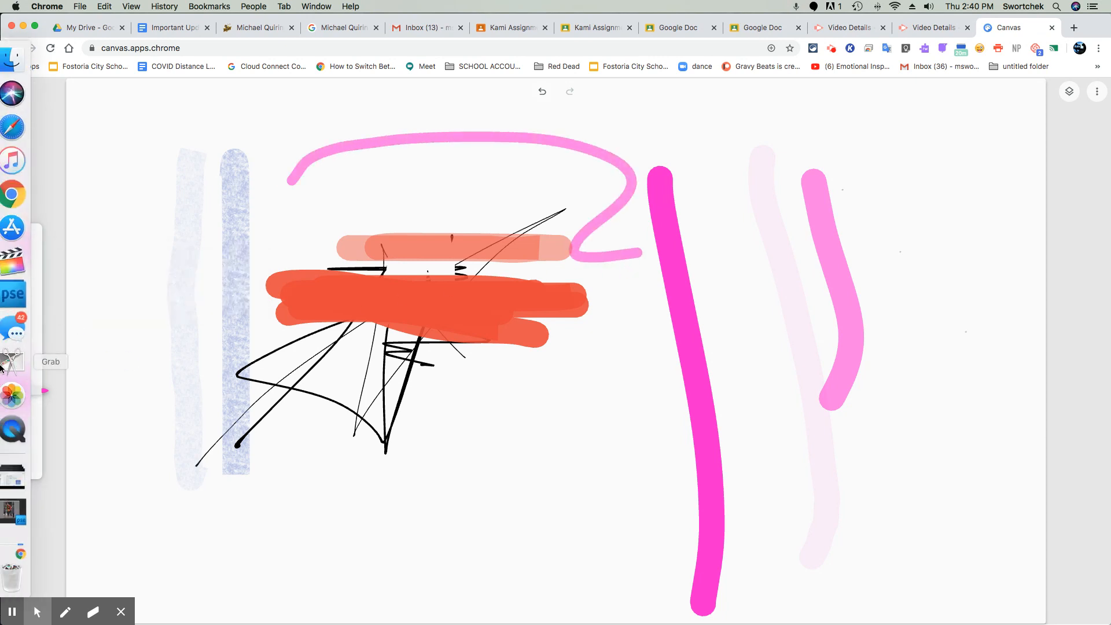
{"action": "left_click", "coordinate": [83, 339]}
Switch to the Pen, pick light green from the preset colours and draw a wavy line down the left side of the canvas
{"action": "left_click", "coordinate": [15, 360]}
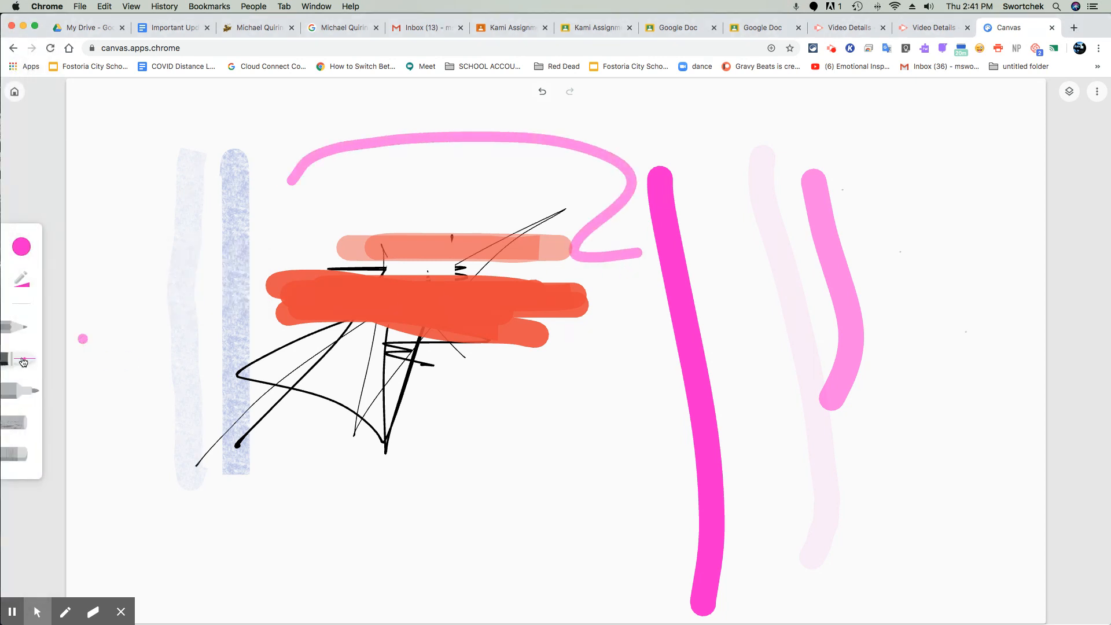
{"action": "left_click", "coordinate": [19, 249]}
{"action": "left_click", "coordinate": [119, 246]}
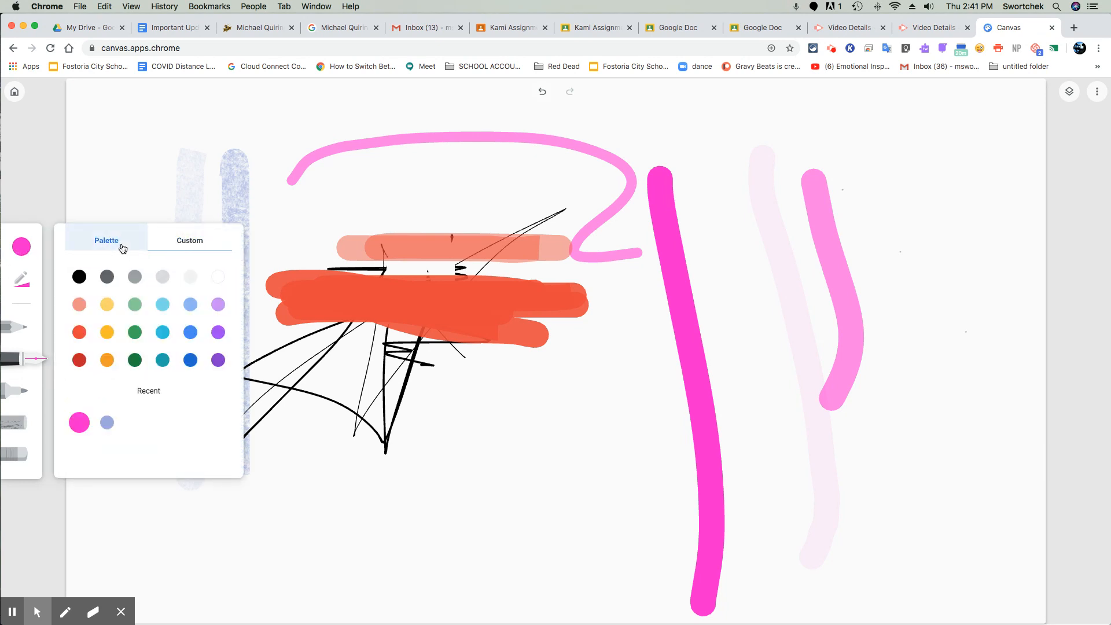
{"action": "left_click", "coordinate": [135, 305]}
{"action": "mouse_move", "coordinate": [99, 137]}
{"action": "left_mouse_down"}
{"action": "mouse_move", "coordinate": [146, 170]}
{"action": "mouse_move", "coordinate": [112, 265]}
{"action": "mouse_move", "coordinate": [147, 413]}
{"action": "mouse_move", "coordinate": [182, 473]}
{"action": "left_mouse_up"}
Increase the pen to maximum size and scribble green lines over the red bands and black strokes
{"action": "left_click", "coordinate": [22, 280]}
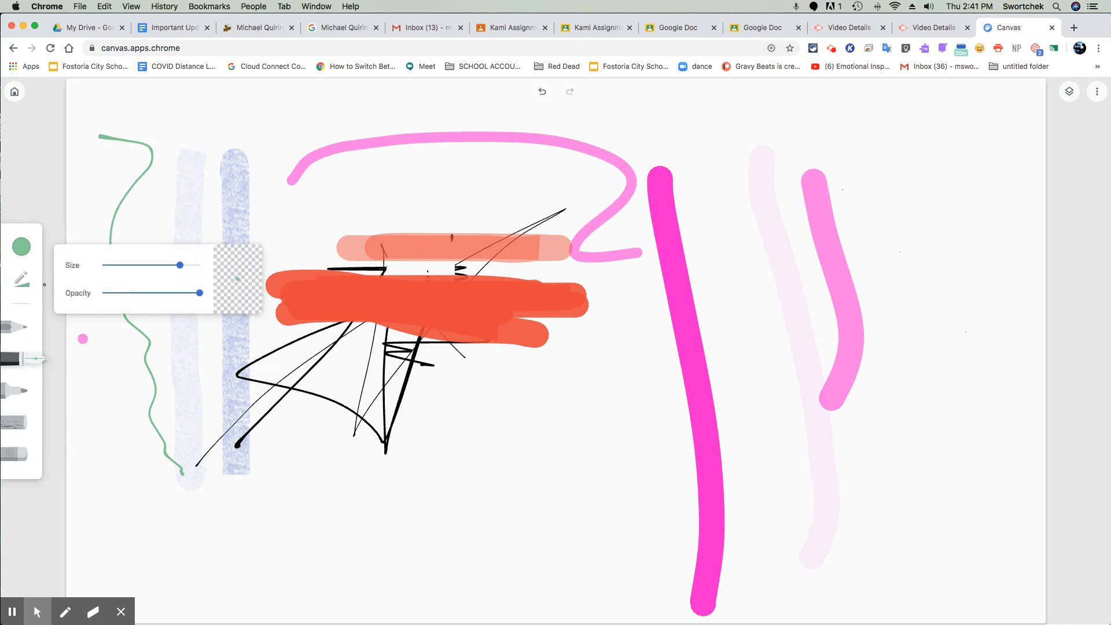
{"action": "left_click_drag", "start_coordinate": [180, 265], "coordinate": [226, 261]}
{"action": "mouse_move", "coordinate": [267, 131]}
{"action": "left_mouse_down"}
{"action": "mouse_move", "coordinate": [260, 191]}
{"action": "mouse_move", "coordinate": [333, 342]}
{"action": "mouse_move", "coordinate": [413, 483]}
{"action": "mouse_move", "coordinate": [457, 488]}
{"action": "left_mouse_up"}
{"action": "mouse_move", "coordinate": [406, 271]}
{"action": "left_mouse_down"}
{"action": "mouse_move", "coordinate": [311, 171]}
{"action": "mouse_move", "coordinate": [344, 183]}
{"action": "mouse_move", "coordinate": [384, 273]}
{"action": "left_mouse_up"}
{"action": "mouse_move", "coordinate": [415, 331]}
{"action": "left_mouse_down"}
{"action": "mouse_move", "coordinate": [312, 179]}
{"action": "mouse_move", "coordinate": [378, 349]}
{"action": "mouse_move", "coordinate": [410, 392]}
{"action": "mouse_move", "coordinate": [421, 391]}
{"action": "mouse_move", "coordinate": [390, 201]}
{"action": "mouse_move", "coordinate": [418, 278]}
{"action": "mouse_move", "coordinate": [492, 356]}
{"action": "mouse_move", "coordinate": [493, 395]}
{"action": "mouse_move", "coordinate": [438, 255]}
{"action": "mouse_move", "coordinate": [398, 219]}
{"action": "mouse_move", "coordinate": [491, 320]}
{"action": "mouse_move", "coordinate": [495, 367]}
{"action": "mouse_move", "coordinate": [518, 382]}
{"action": "mouse_move", "coordinate": [430, 246]}
{"action": "left_mouse_up"}
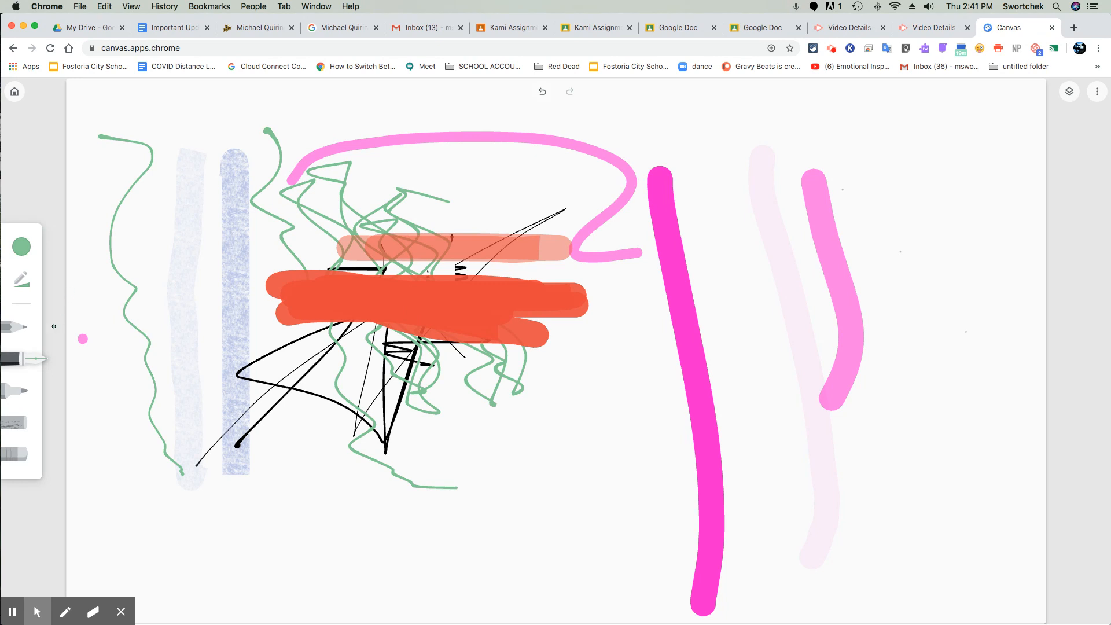
Select the Pencil, leave the scribble drawing for the gallery and open the toy photo to look it over
{"action": "left_click", "coordinate": [16, 329]}
{"action": "left_click", "coordinate": [13, 92]}
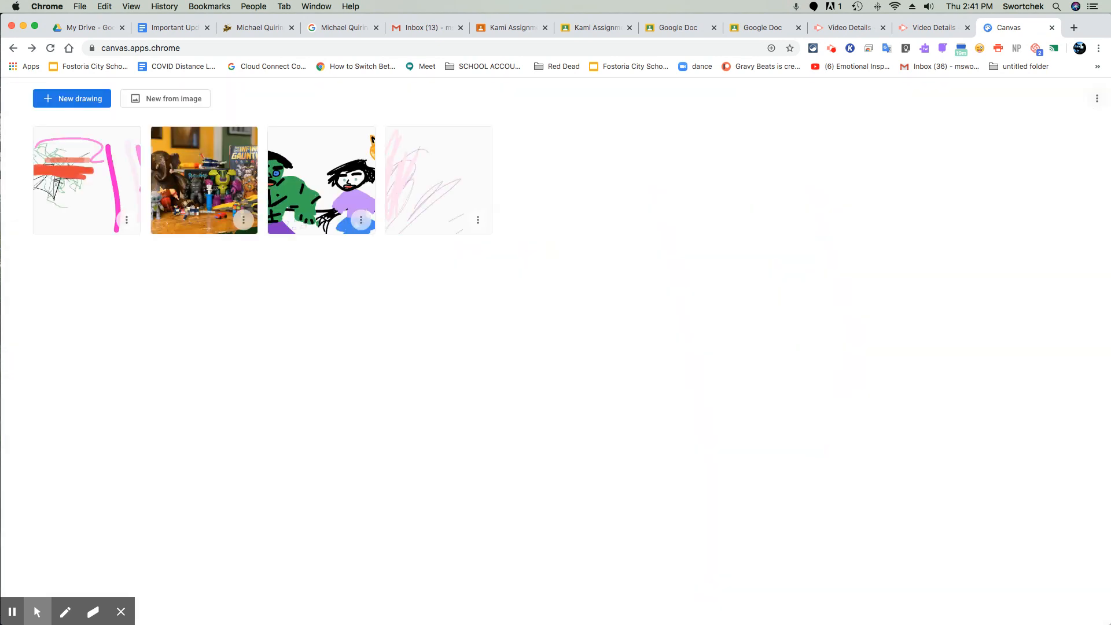
{"action": "left_click", "coordinate": [192, 182]}
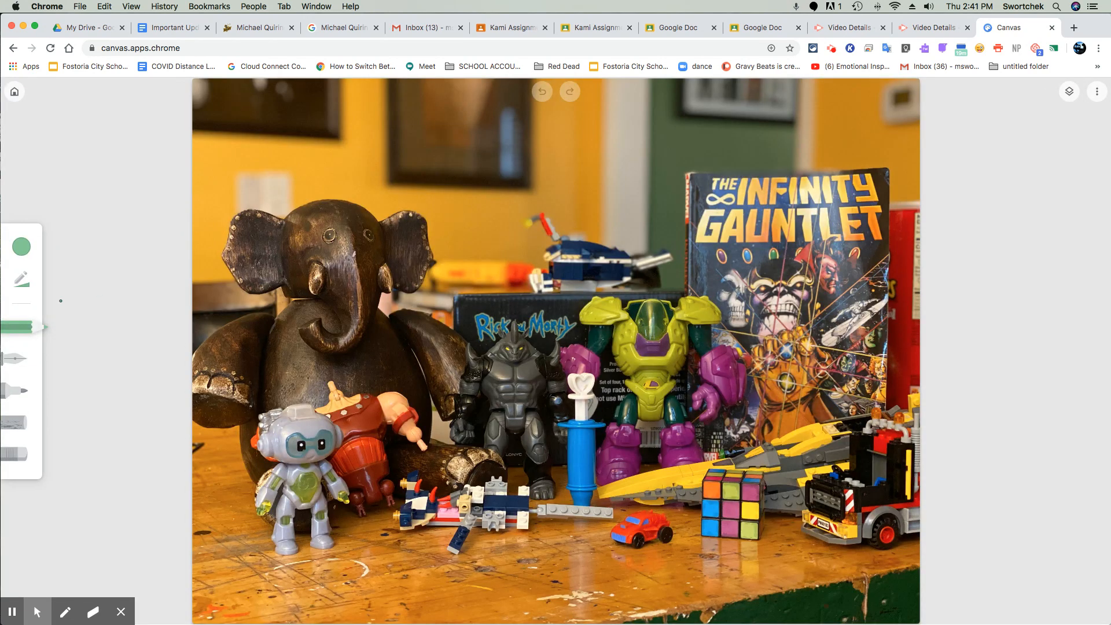
{"action": "left_click", "coordinate": [21, 280]}
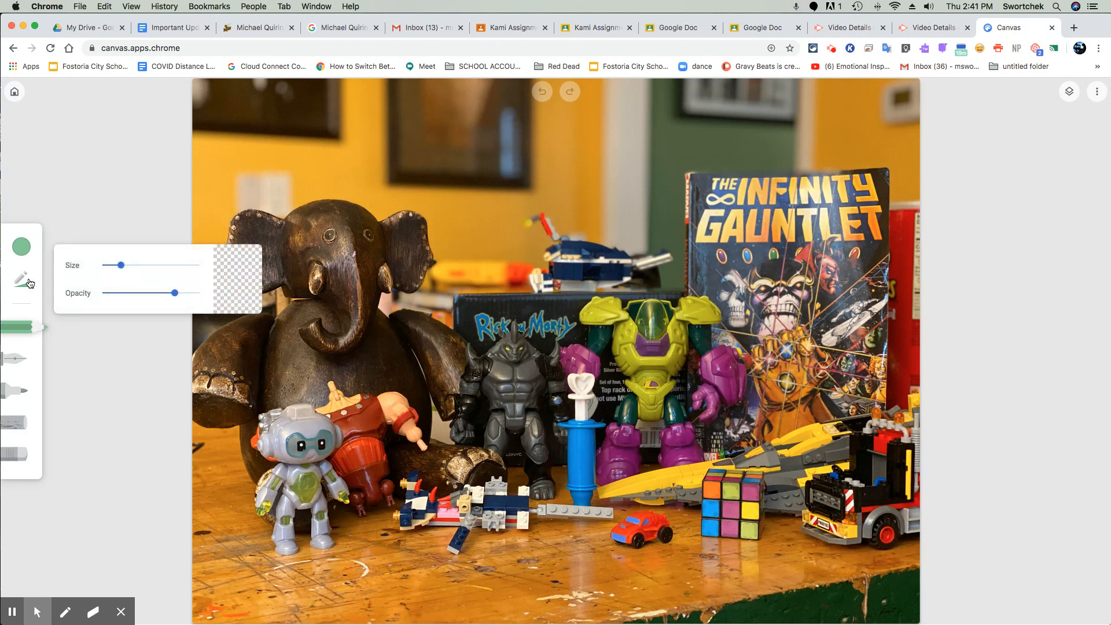
{"action": "scroll", "coordinate": [317, 258], "scroll_direction": "down", "scroll_amount": 1}
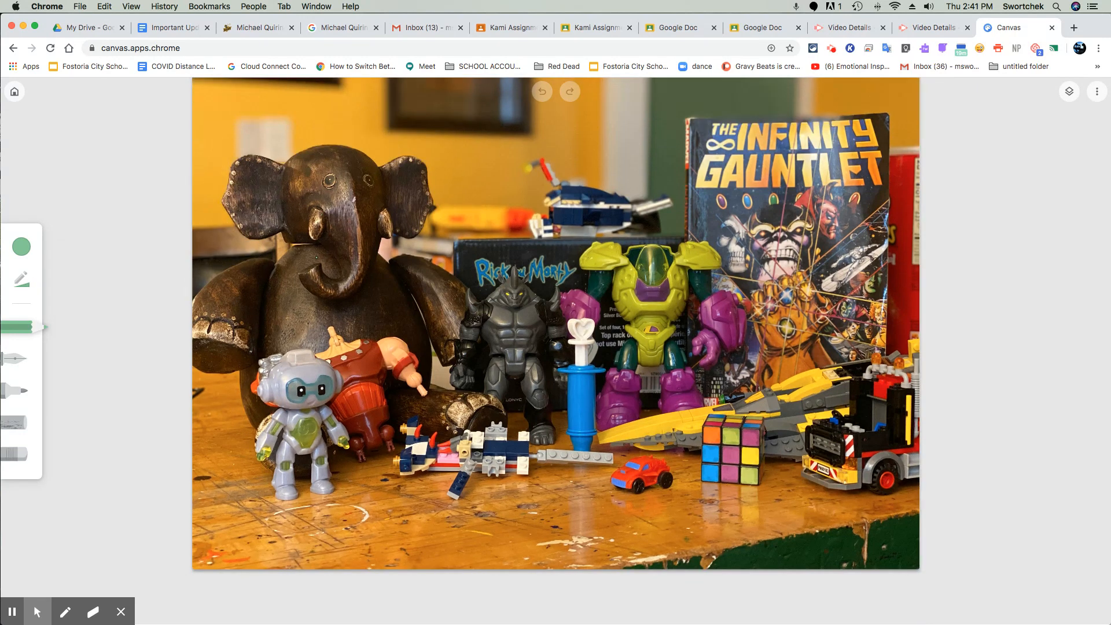
{"action": "scroll", "coordinate": [317, 258], "scroll_direction": "up", "scroll_amount": 2}
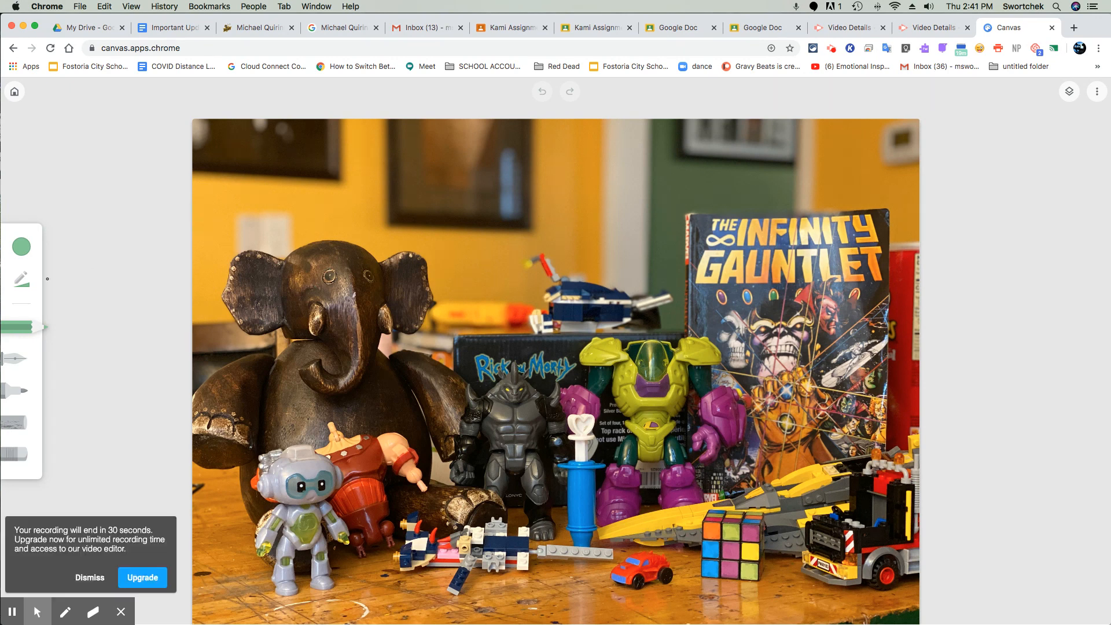
Return to the gallery, view the drawing of the green muscular figure and orange cat, and leave it for the gallery
{"action": "left_click", "coordinate": [14, 93]}
{"action": "left_click", "coordinate": [334, 142]}
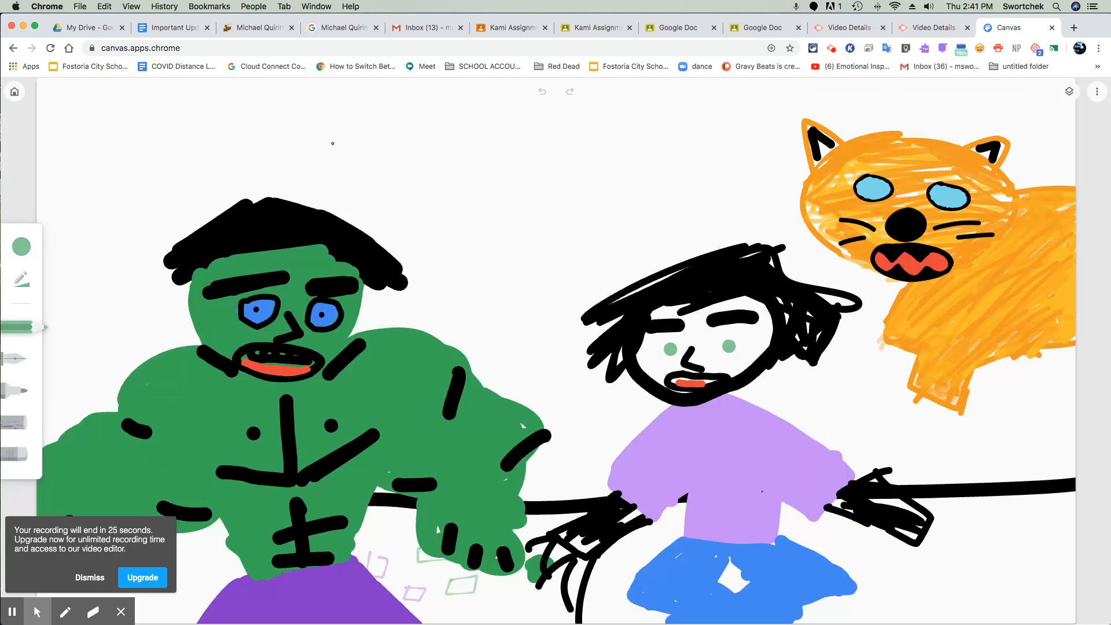
{"action": "left_click", "coordinate": [20, 101]}
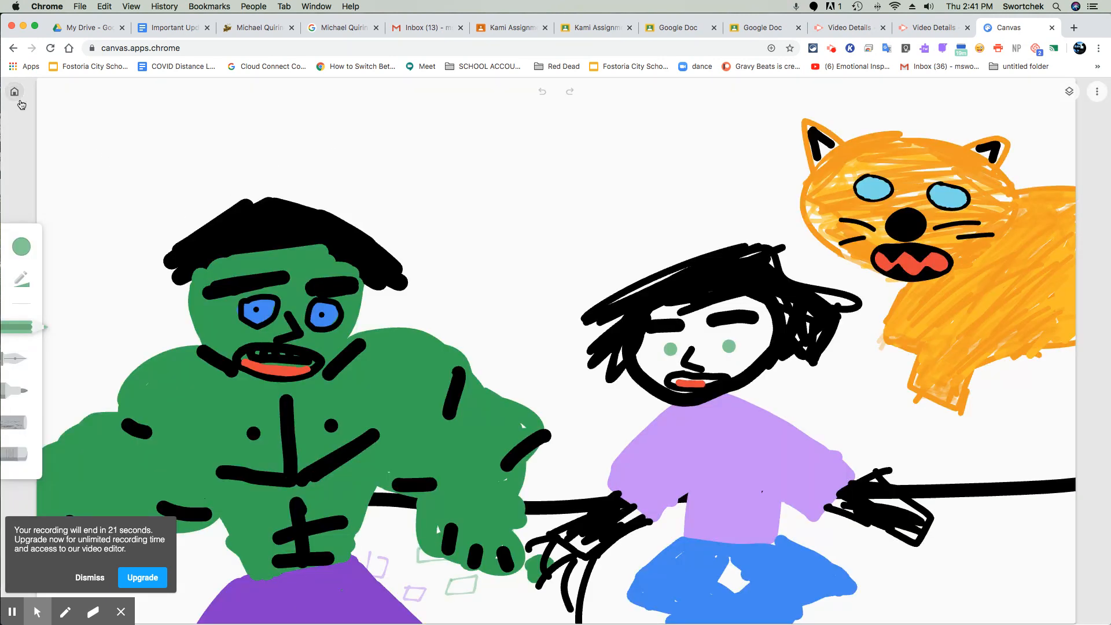